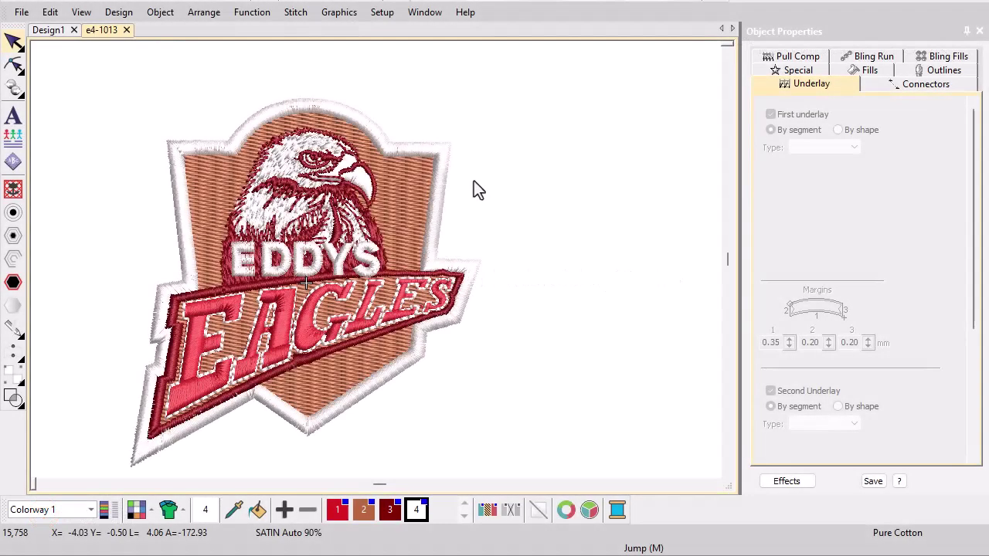
Select the whole Eddys Eagles design and set its auto fabric to Mesh
left_click(407, 187)
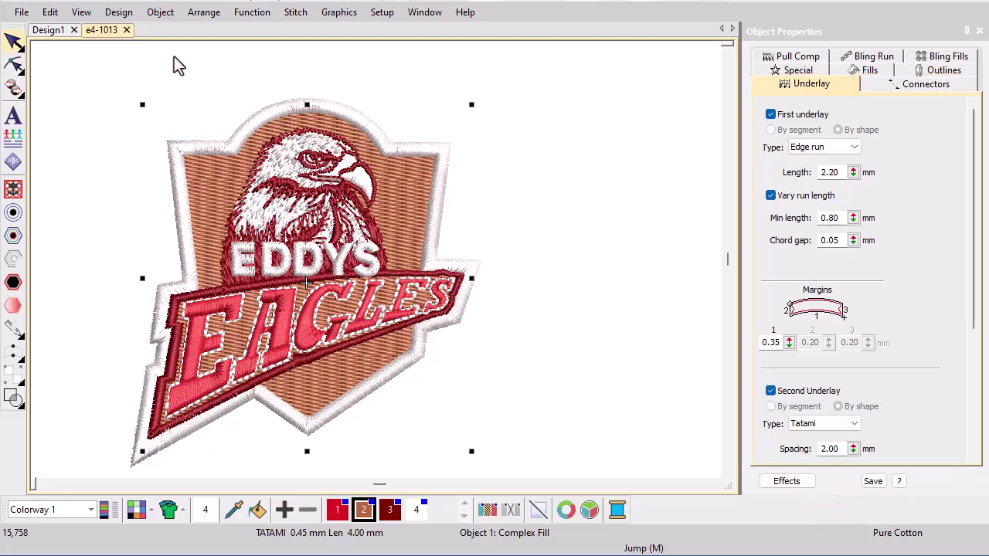
left_click(124, 13)
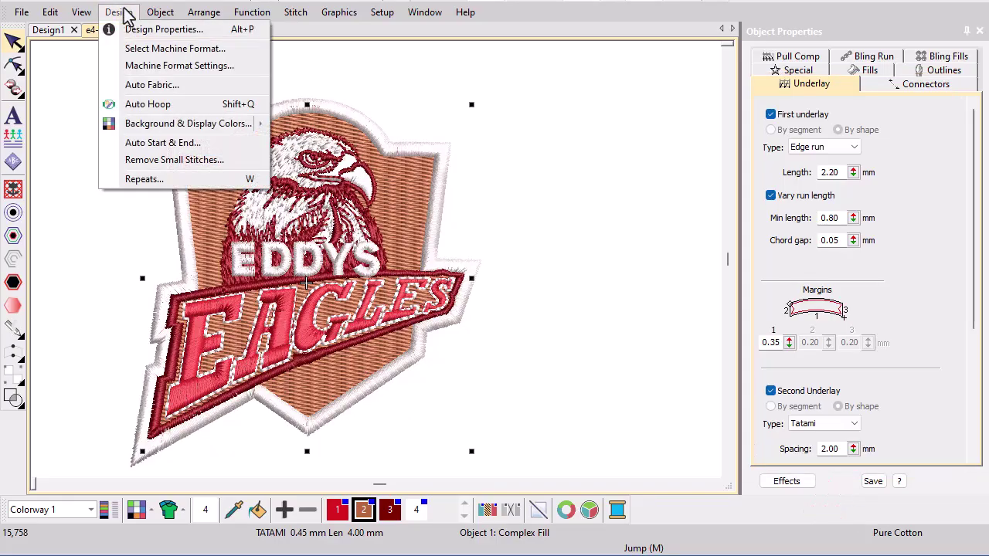
left_click(133, 90)
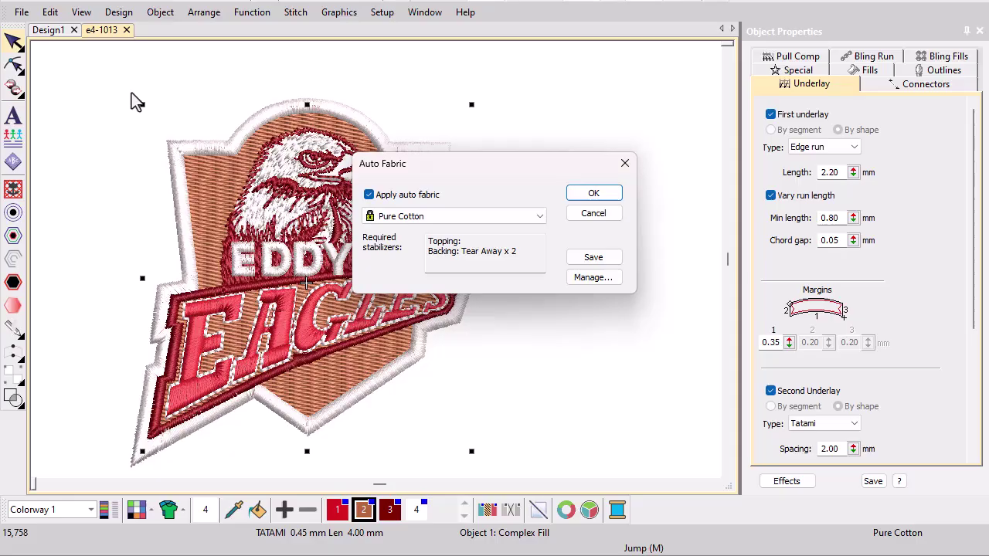
left_click(539, 217)
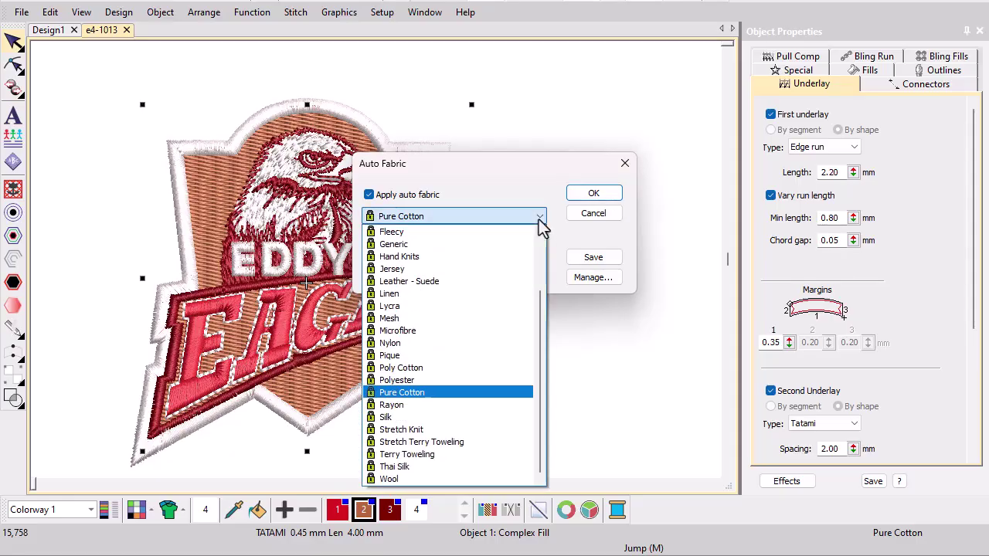
left_click(512, 321)
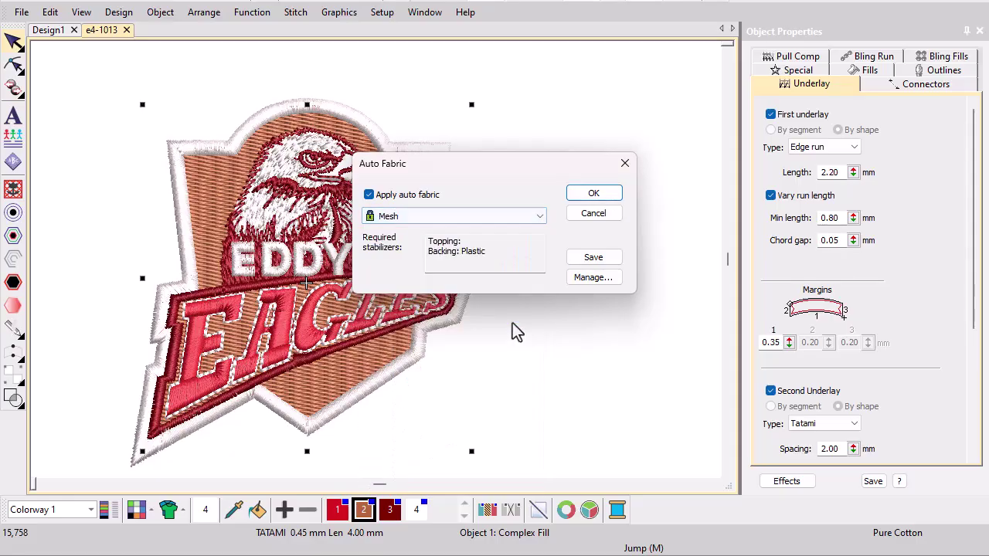
left_click(593, 194)
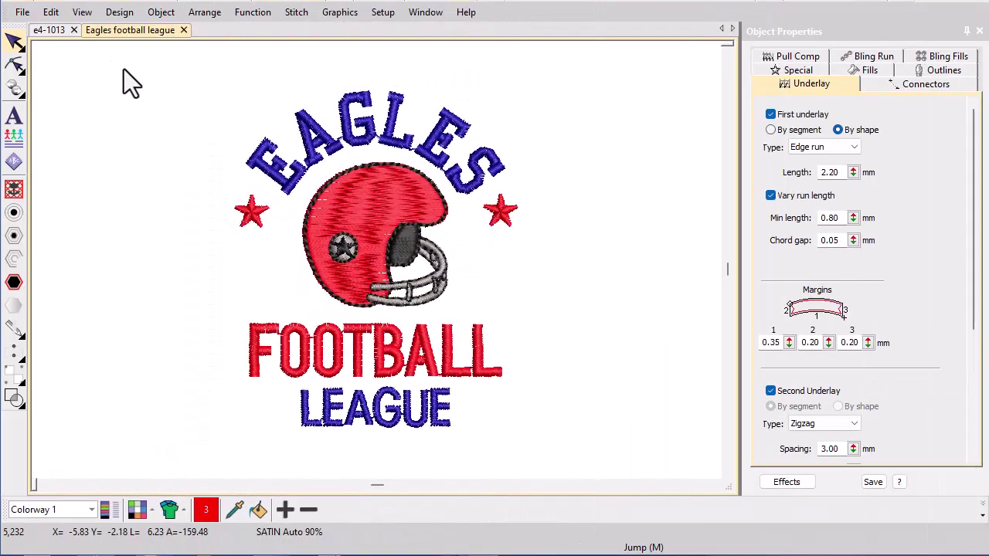
Enable Pure Cotton auto fabric, apply it to existing objects, then select the red helmet
left_click(129, 19)
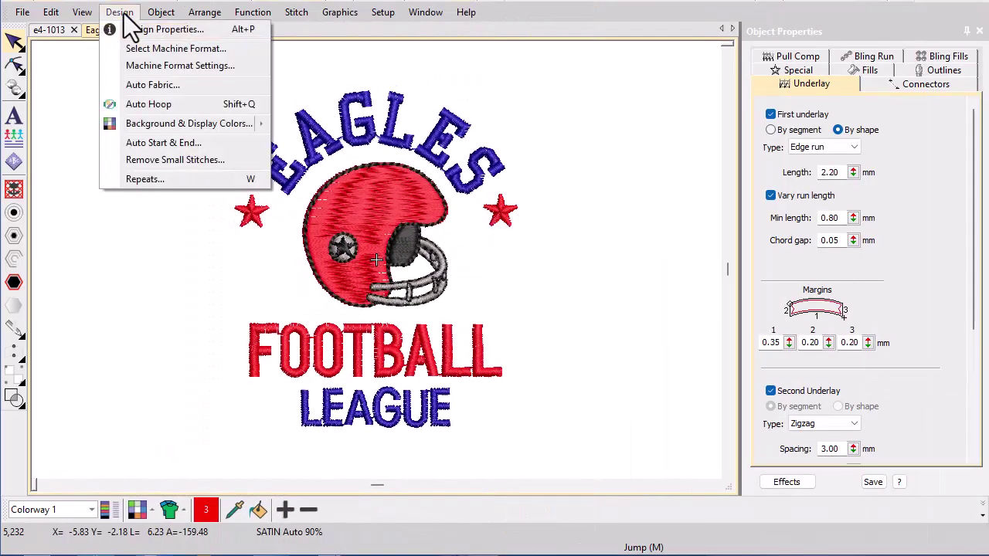
left_click(130, 83)
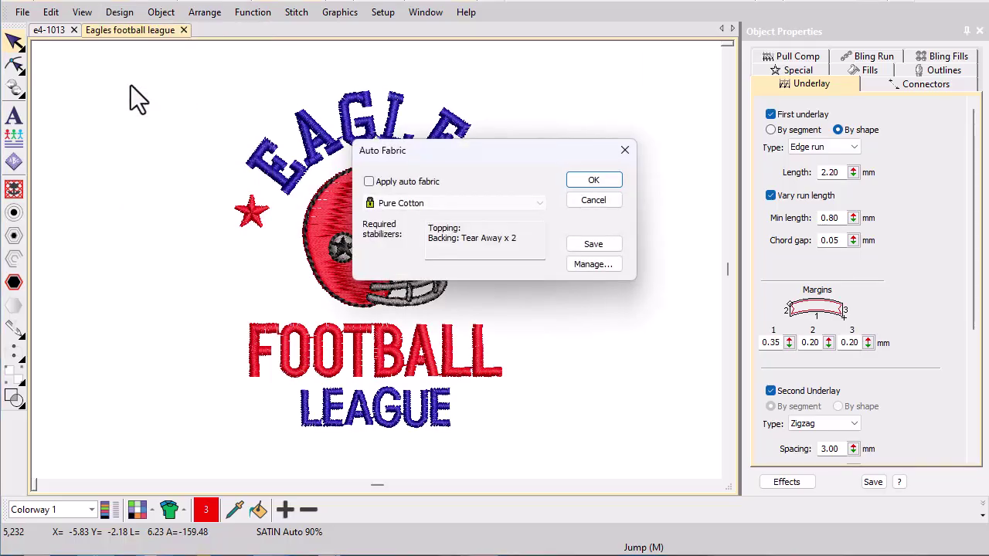
left_click(369, 183)
left_click(591, 178)
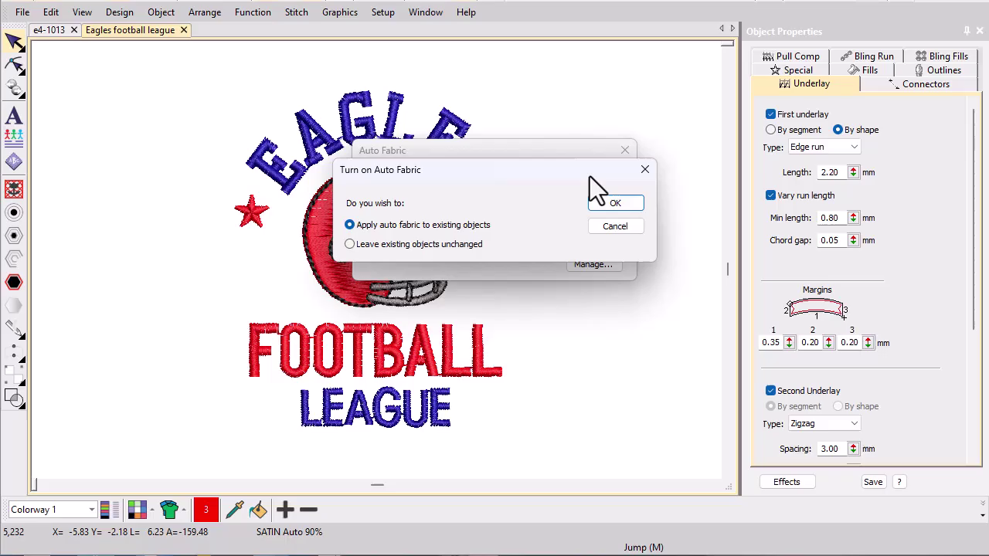
left_click(599, 201)
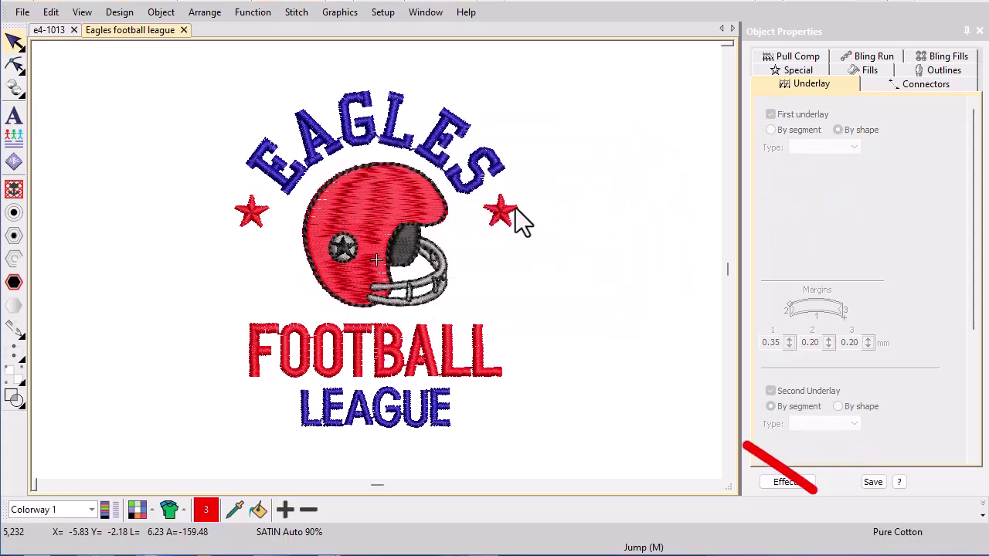
left_click(393, 200)
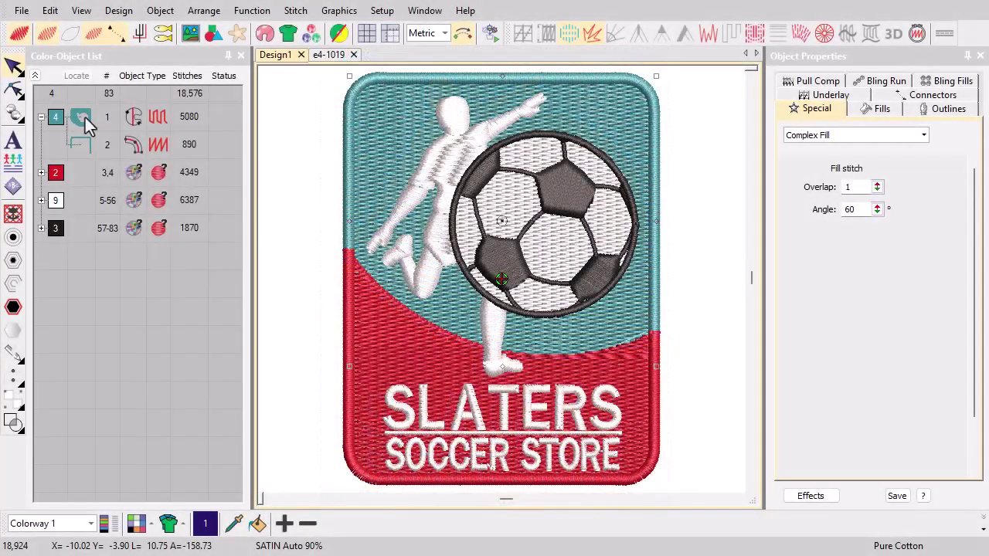
Isolate the teal background fill with Hide Others and view it as plain stitch lines
left_click(85, 120)
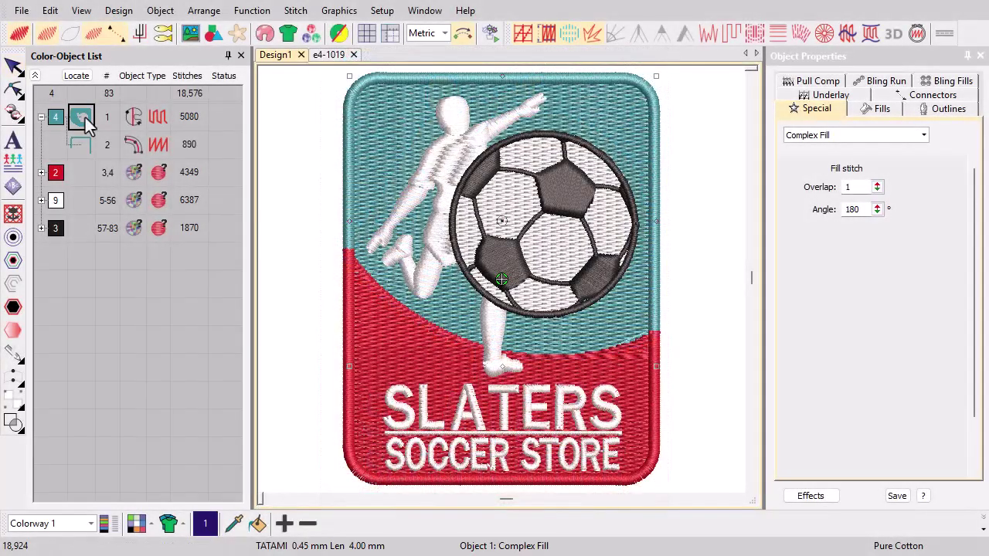
right_click(85, 122)
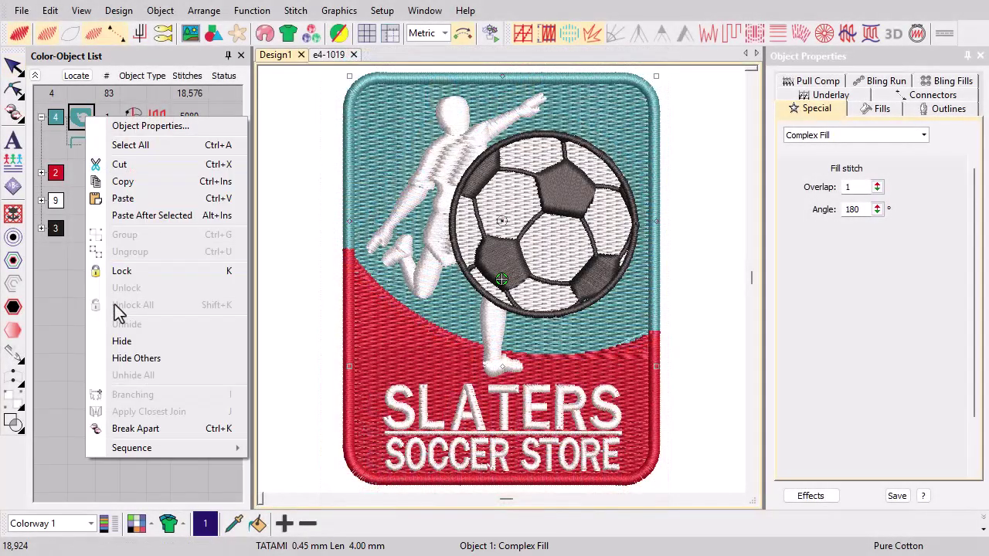
left_click(112, 359)
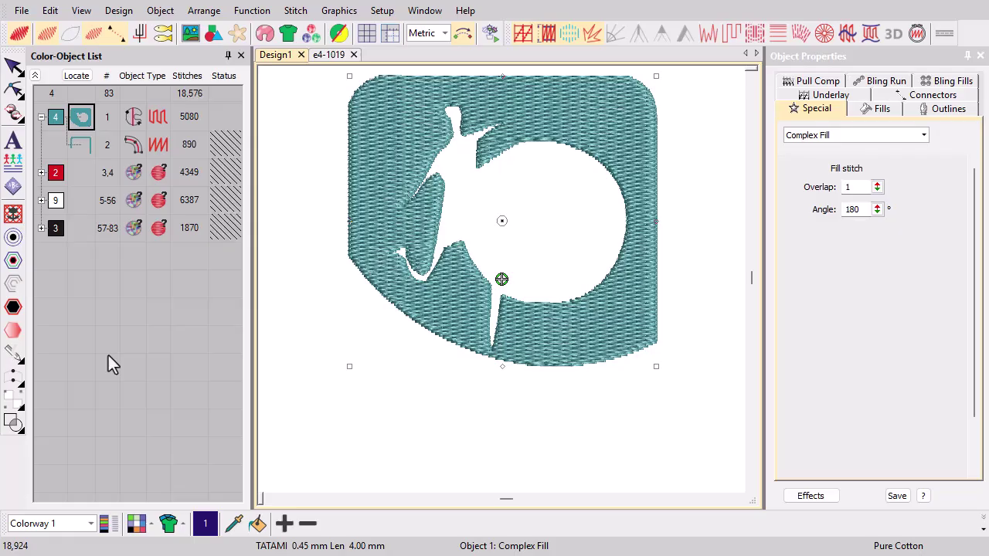
key("0")
key("t")
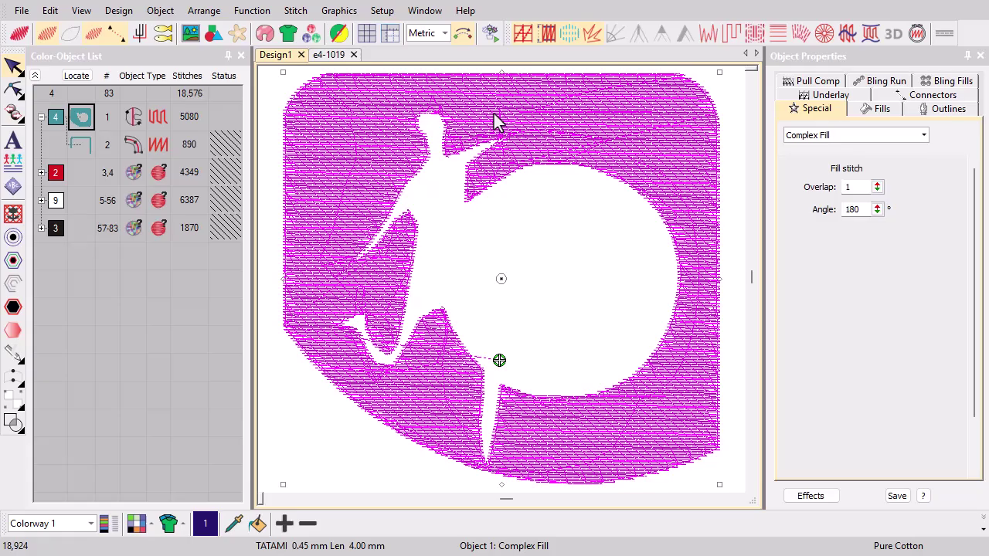
Give the teal fill accordion spacing with a different profile, no underlay, and trapunto
left_click(518, 34)
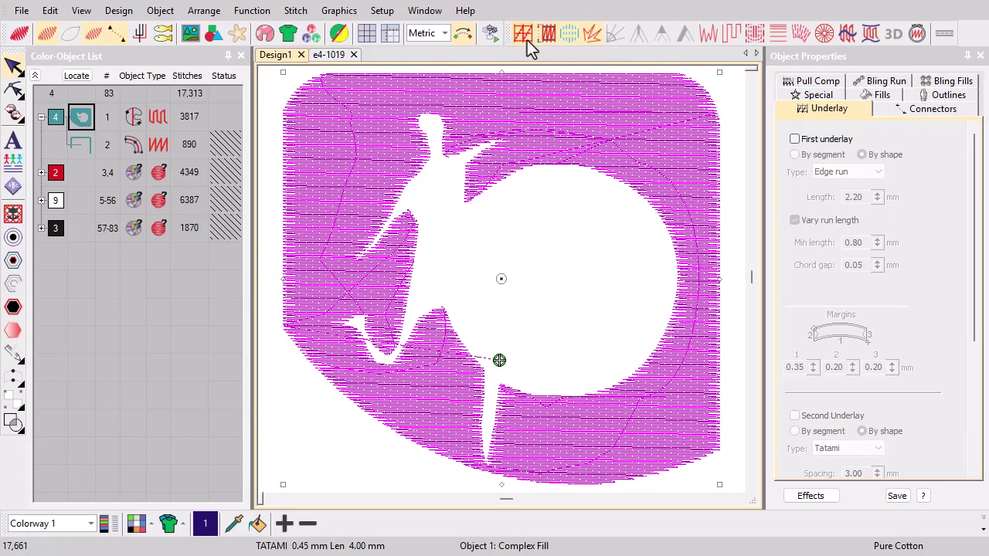
left_click(527, 40)
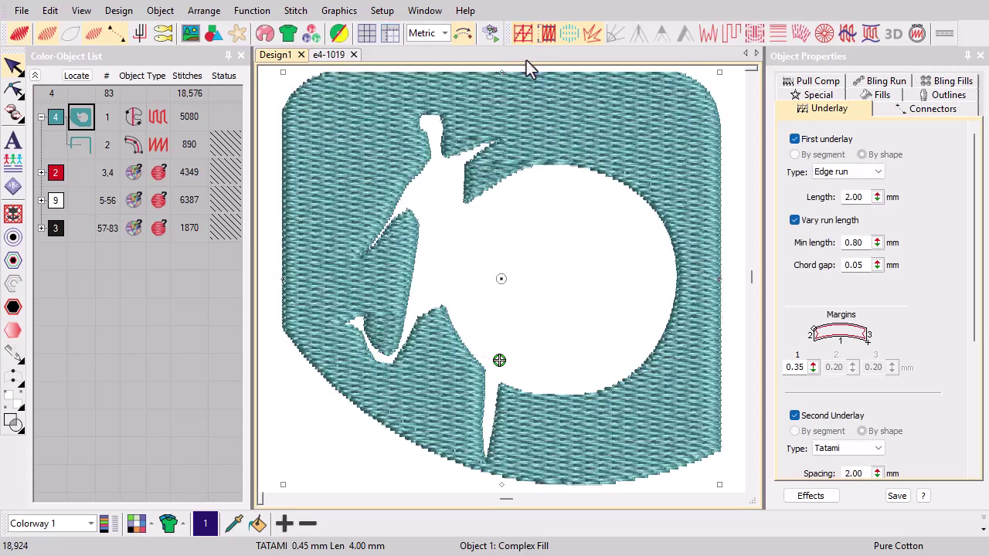
left_click(781, 41)
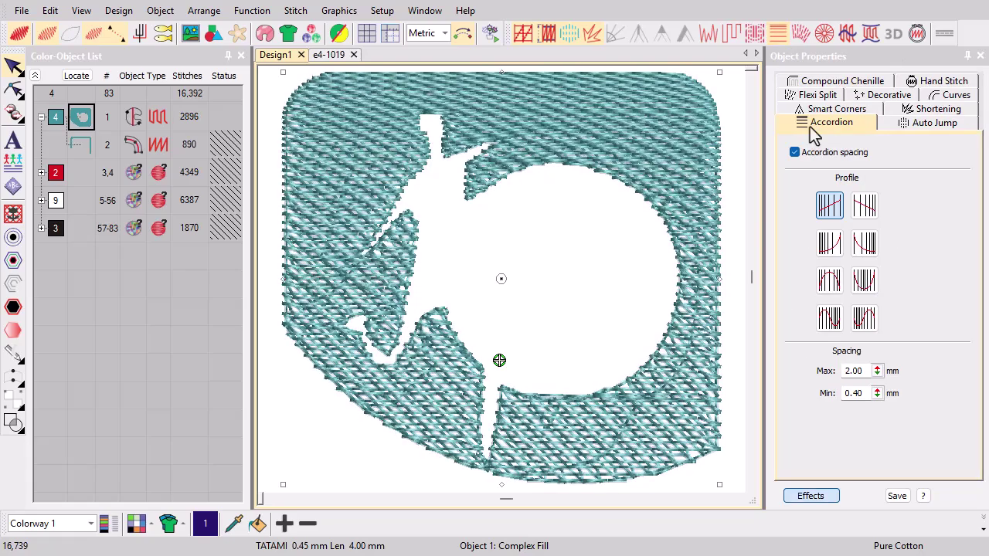
left_click(864, 244)
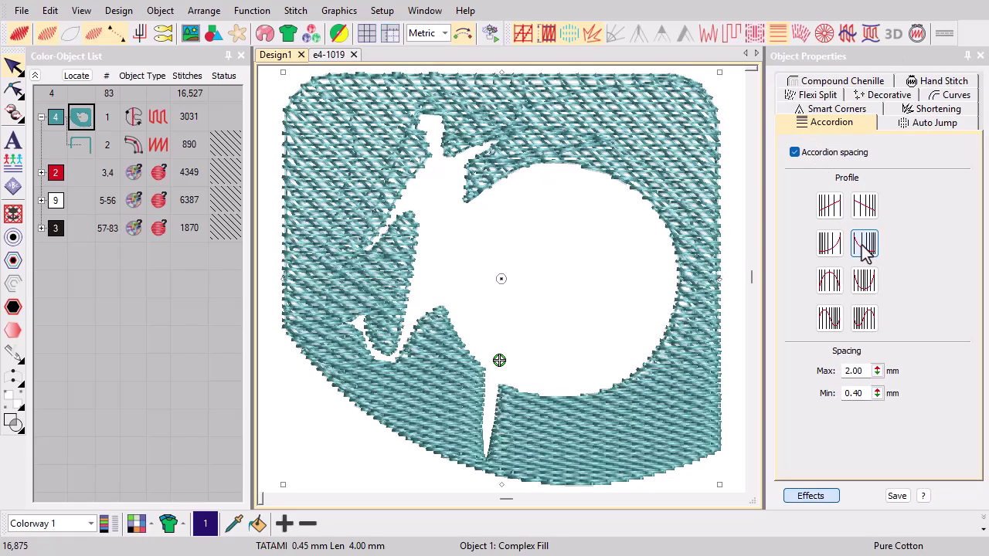
left_click(520, 40)
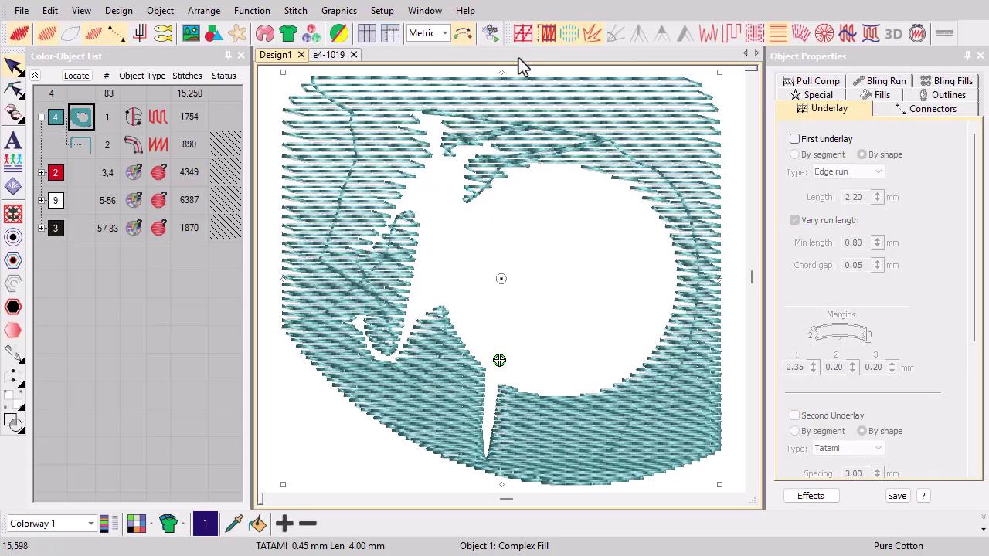
left_click(736, 38)
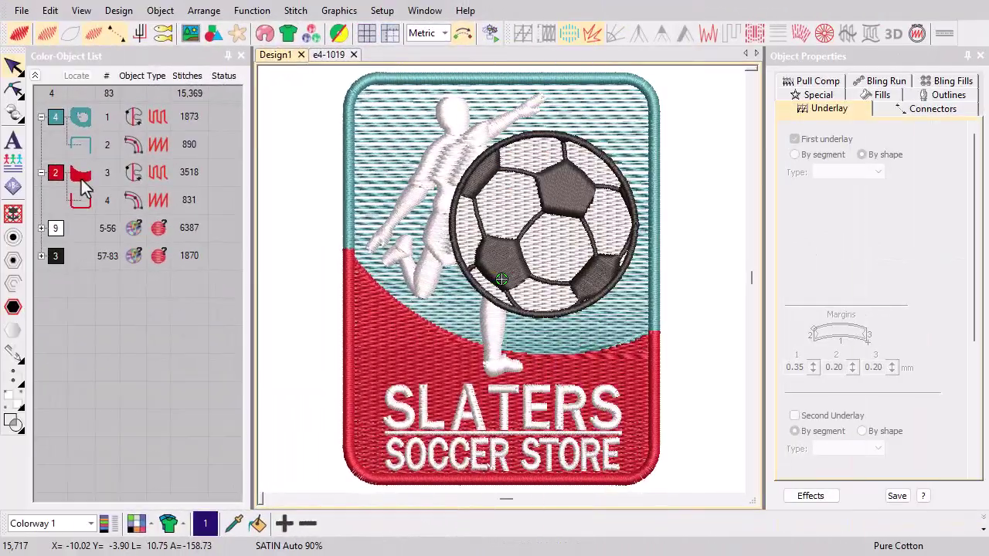
Select object 83, the soccer ball's outline circle, in the black thread group
left_click(77, 76)
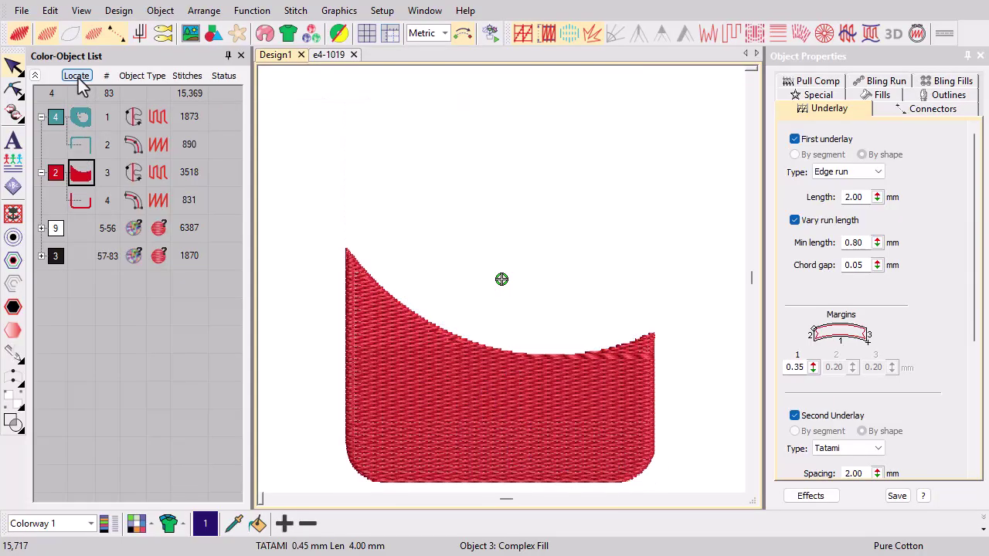
left_click(81, 201)
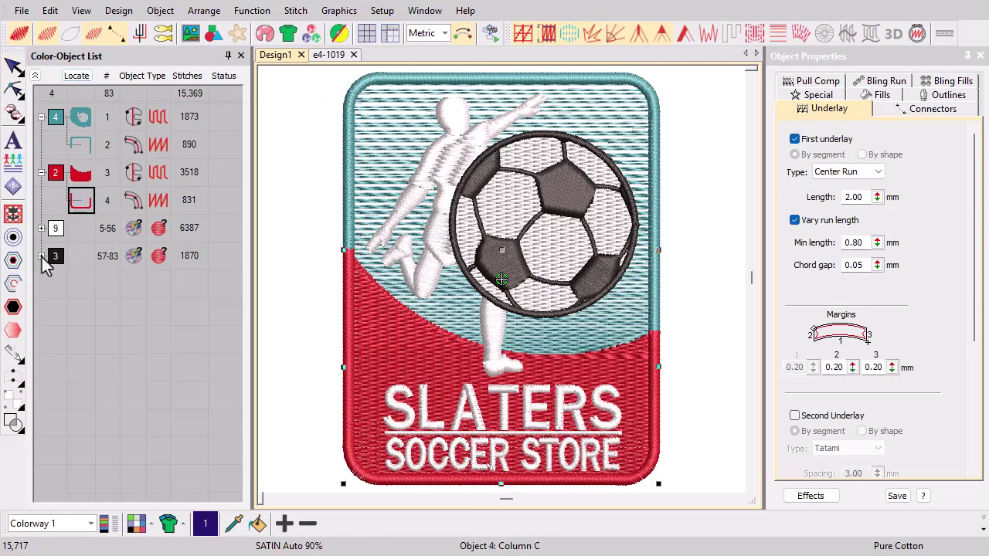
left_click(41, 257)
scroll(68, 325, "down", 5)
scroll(69, 326, "down", 1)
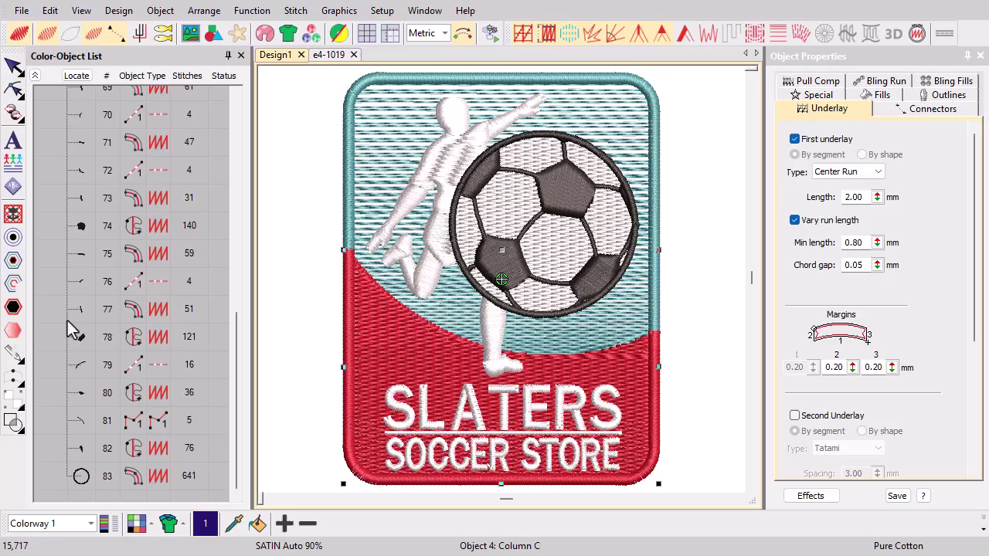
left_click(73, 476)
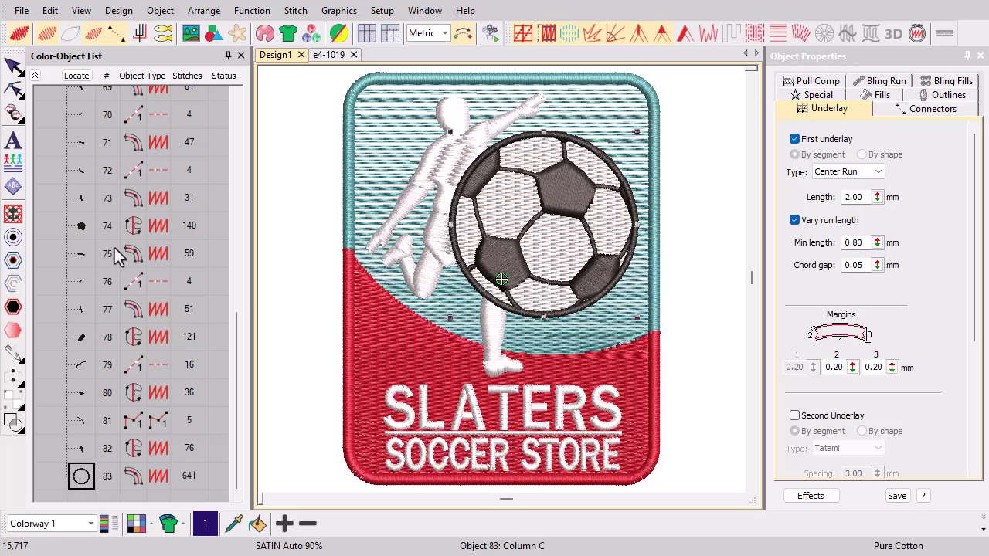
left_click(81, 76)
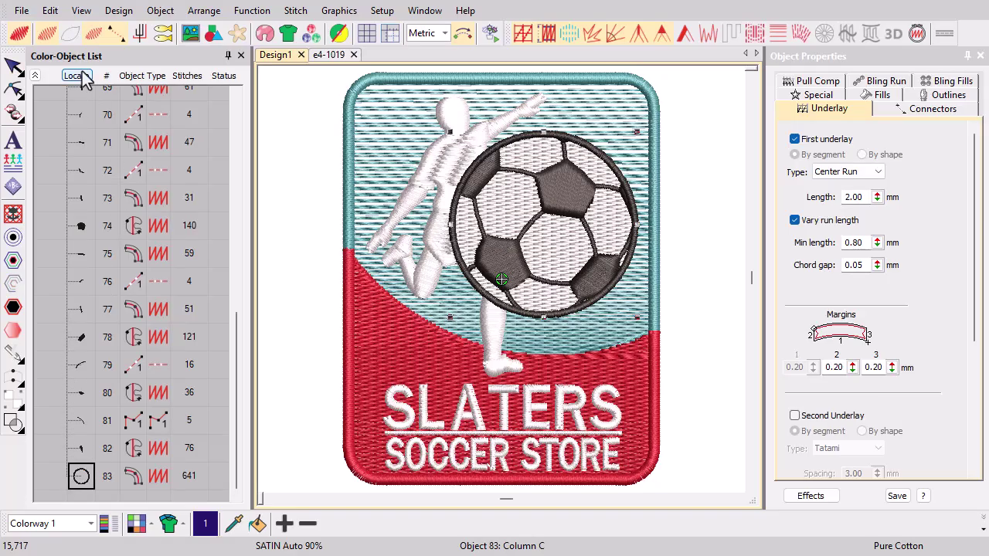
Set the design's auto fabric to Hand Knits
left_click(118, 10)
key("Escape")
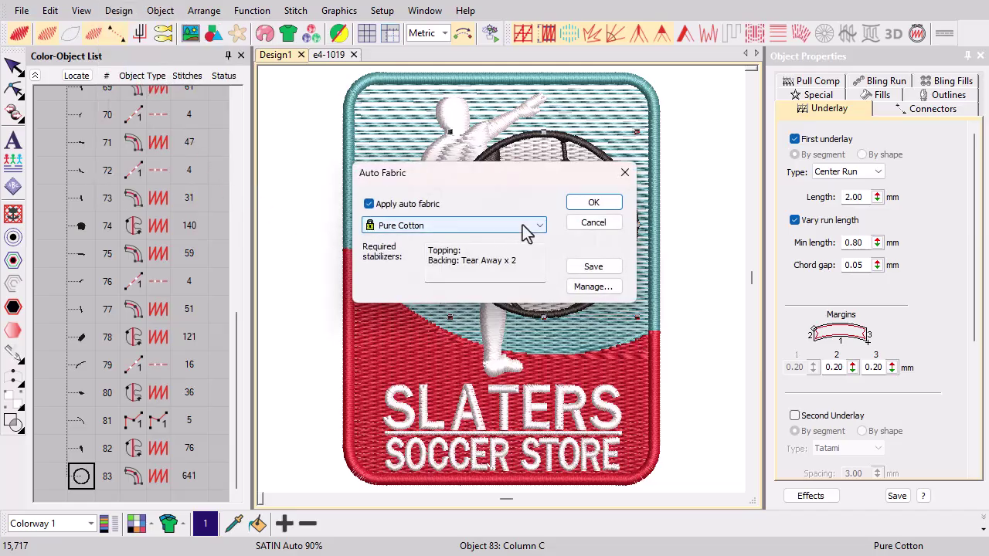
left_click(522, 225)
left_click(507, 265)
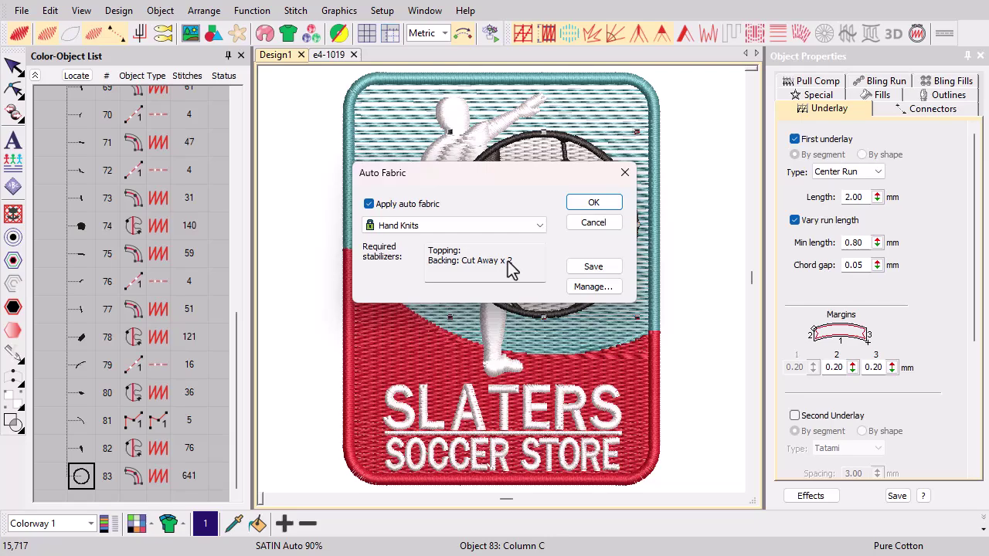
left_click(593, 203)
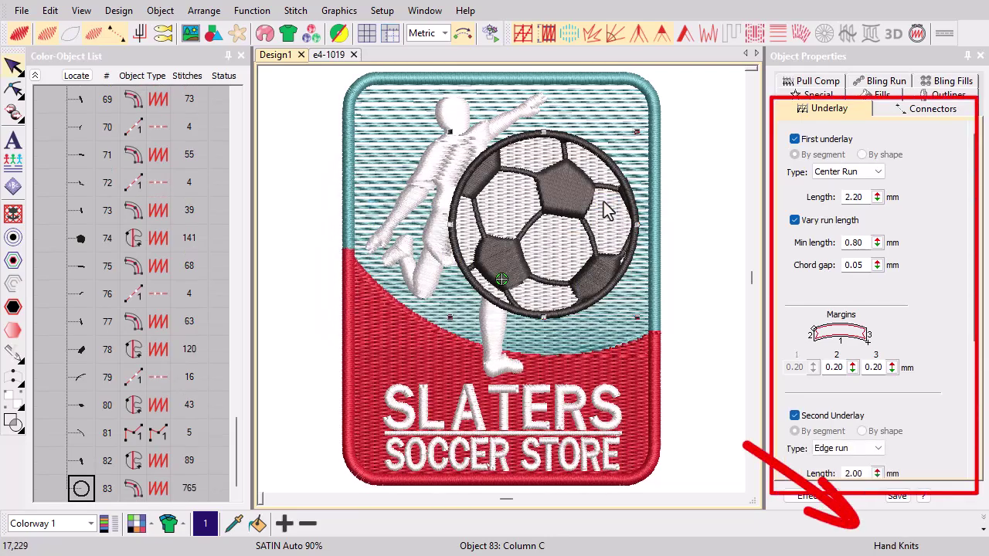
Deselect the ball outline and select the player's leg to view its underlay
key("Escape")
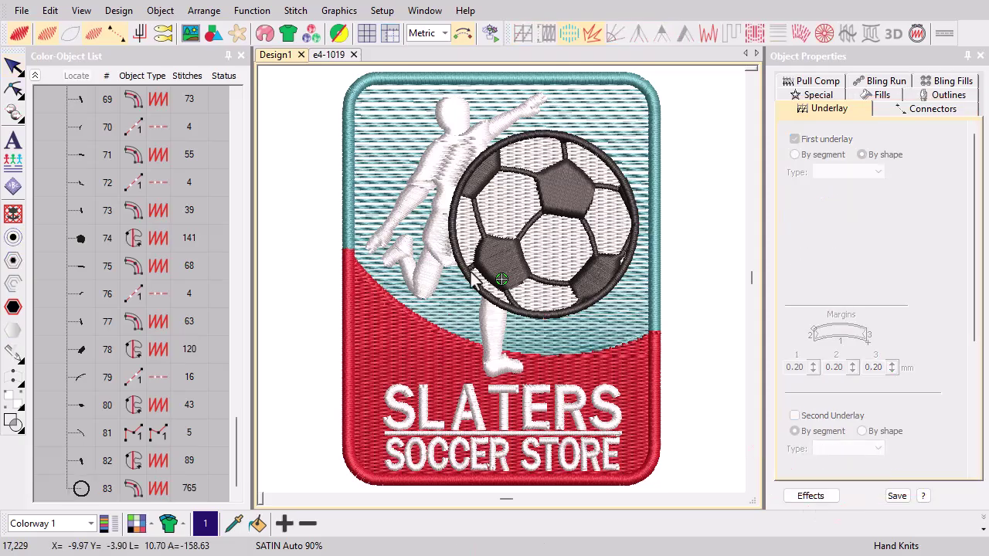
left_click(424, 280)
scroll(497, 301, "up", 3)
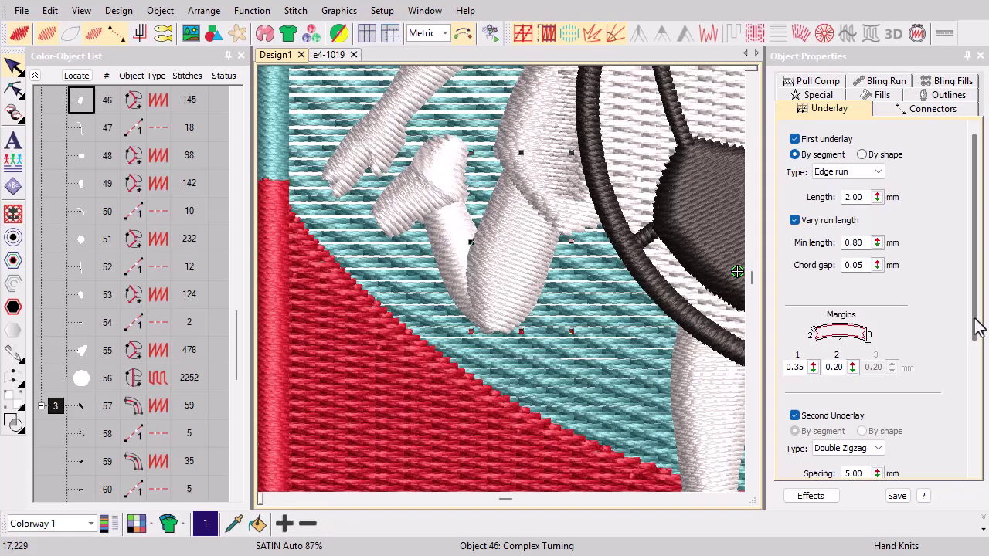
Reduce the leg's second underlay spacing to 3.85 mm
left_click_drag(976, 332, 977, 417)
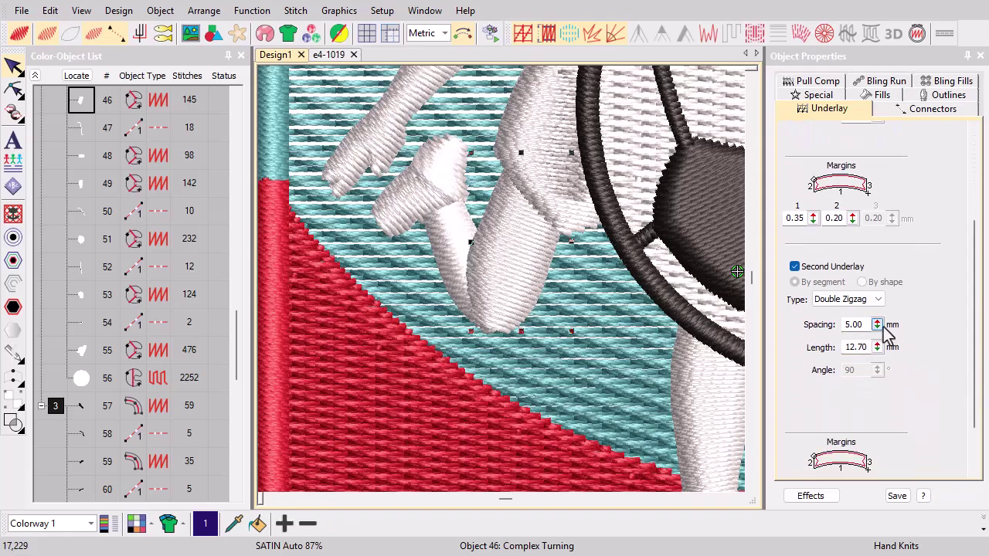
mouse_move(878, 324)
left_mouse_down()
mouse_move(799, 371)
mouse_move(790, 389)
left_mouse_up()
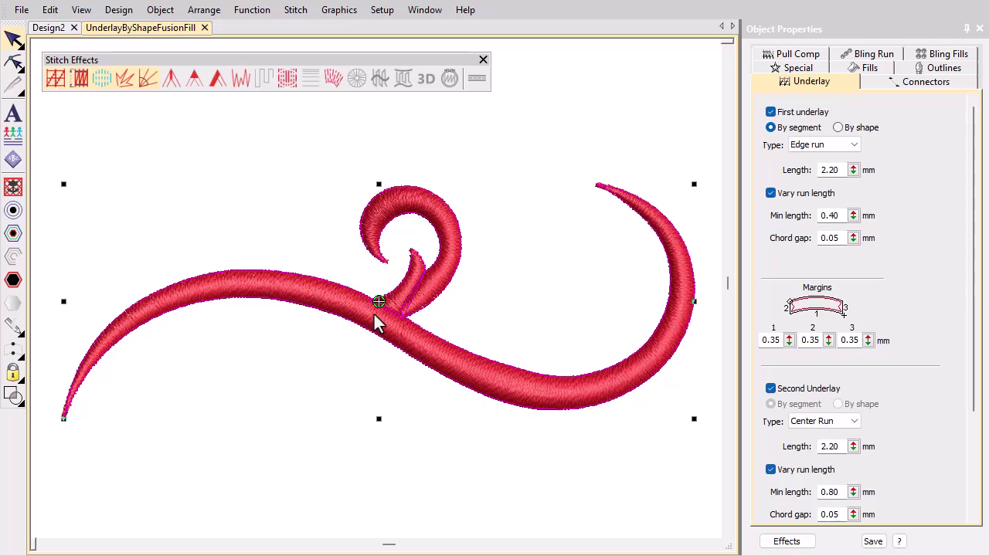
Set the swirl's first underlay to By shape and replay the stitching to review it
left_click(838, 128)
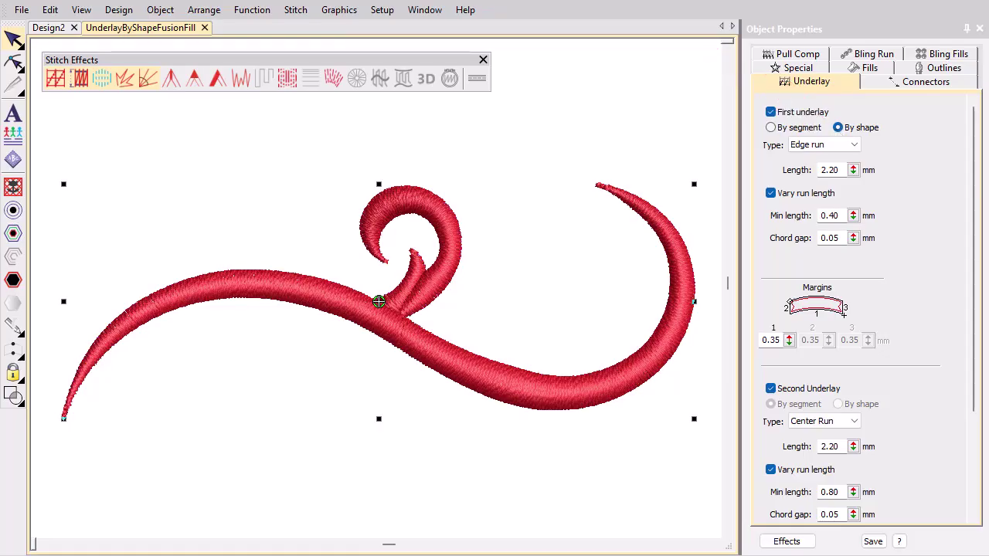
key("shift+r")
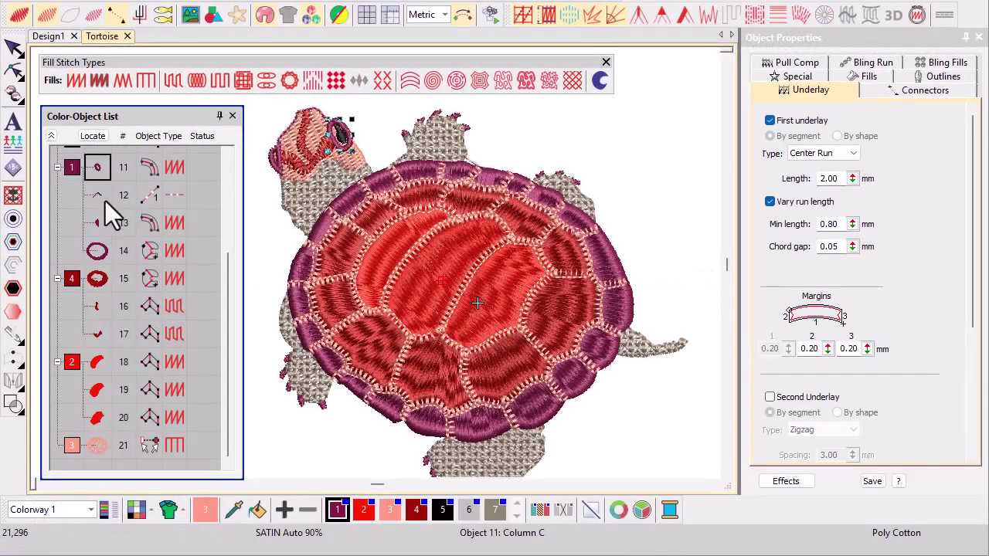
Select shell objects 14, 15, 18, 19 and 20 in the Color-Object List
left_click(107, 254)
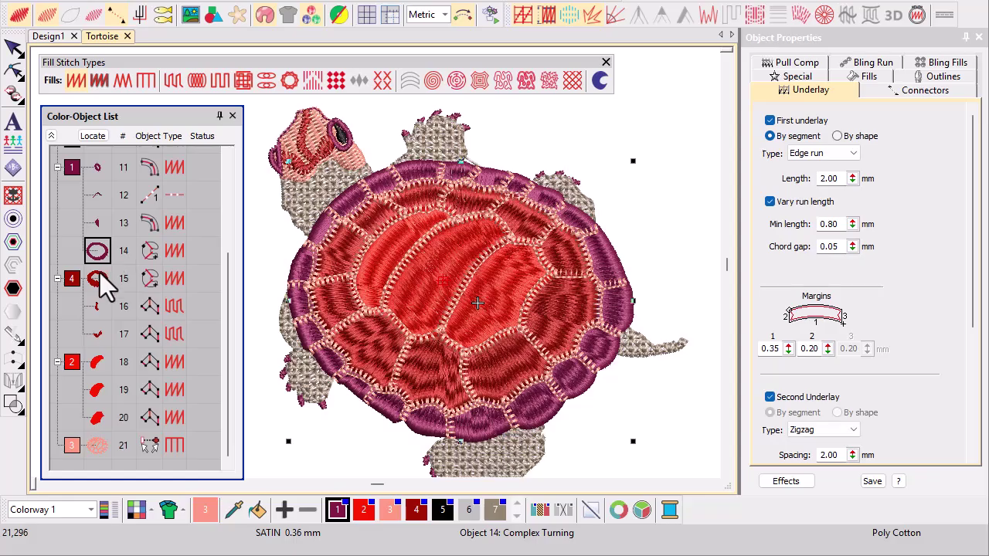
left_click(105, 287)
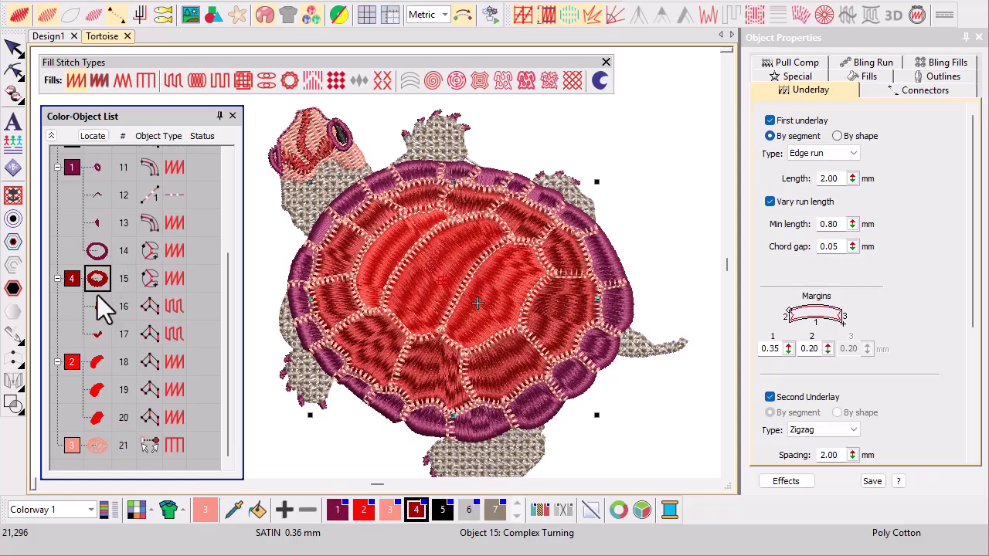
left_click(100, 373)
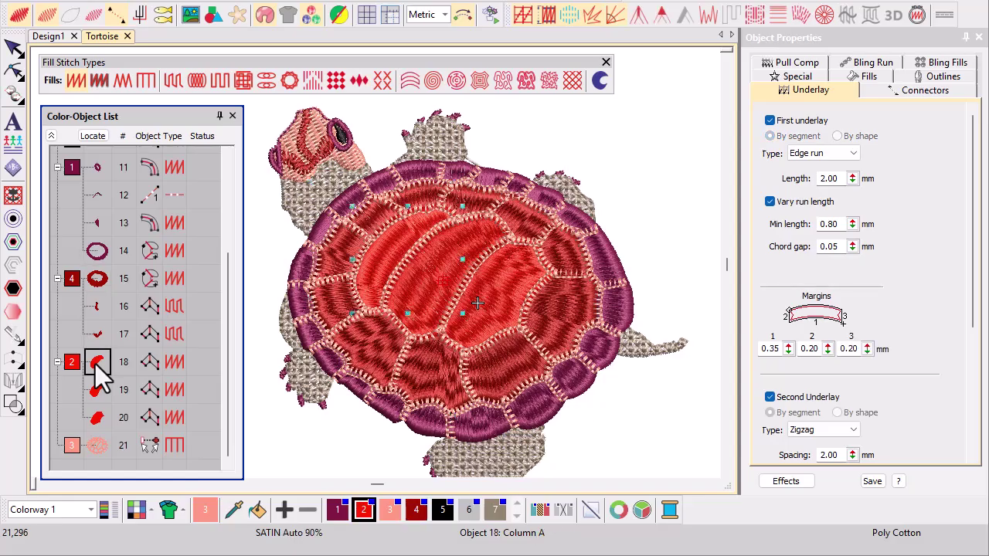
left_click(98, 251)
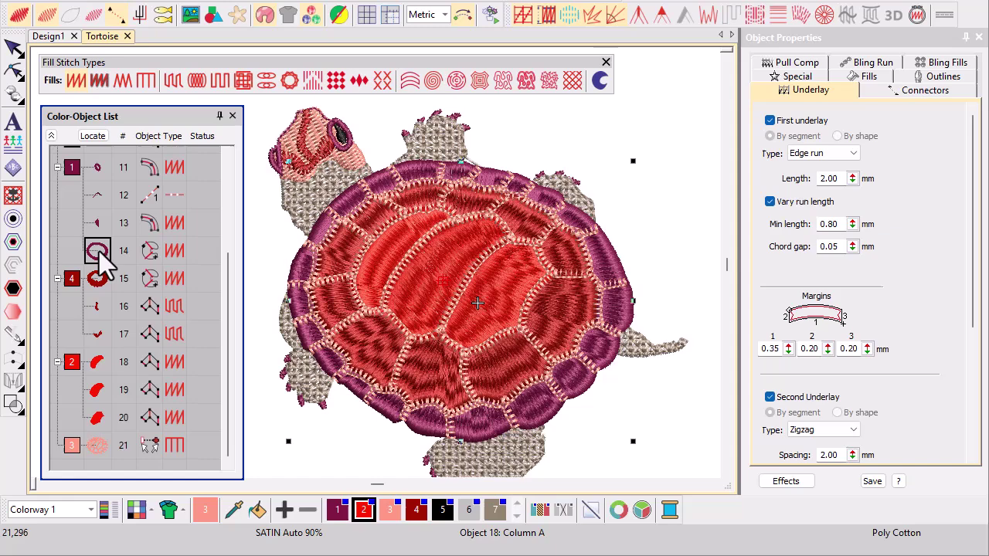
left_click(96, 278, "ctrl")
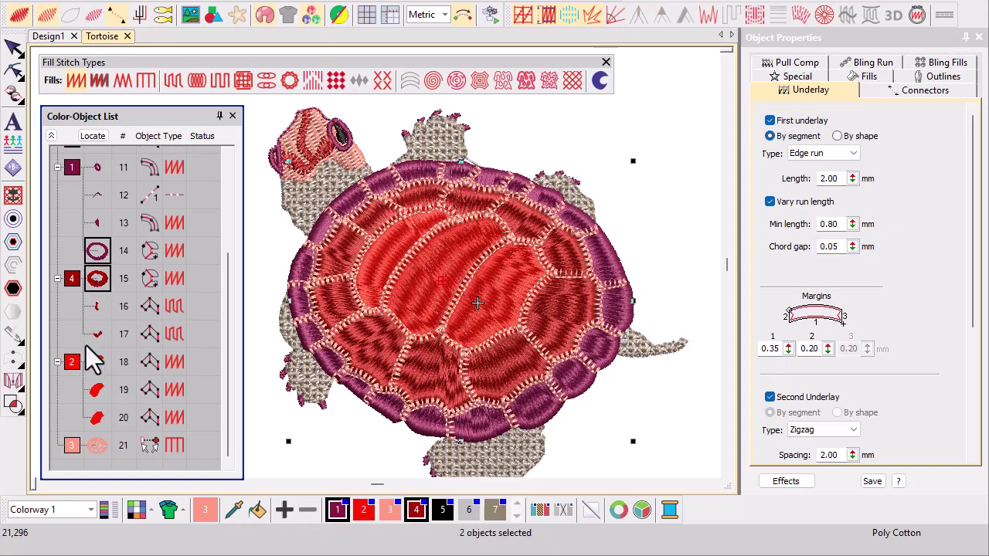
left_click(70, 366, "ctrl")
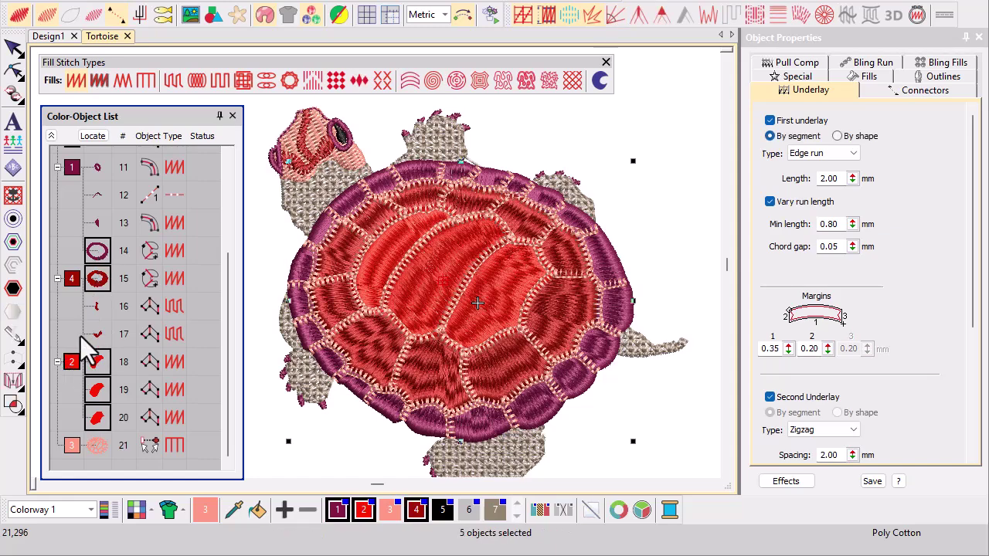
Hide all other objects and turn off underlay on the shell pieces
right_click(108, 249)
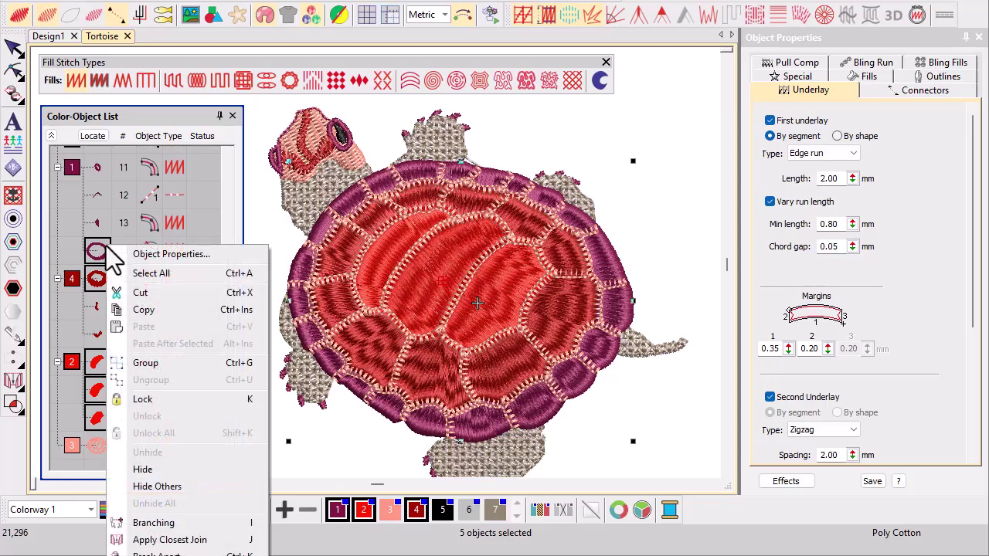
left_click(156, 486)
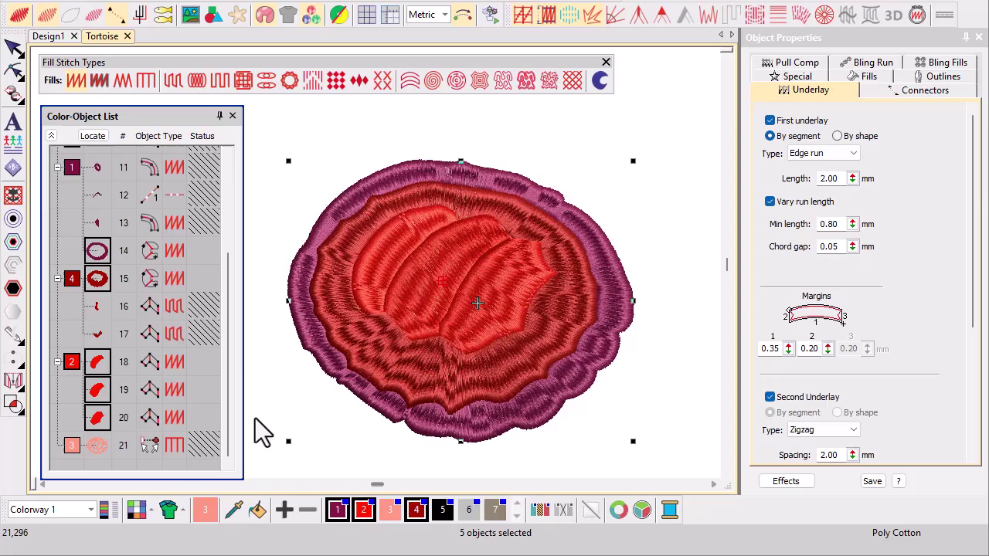
left_click(519, 17)
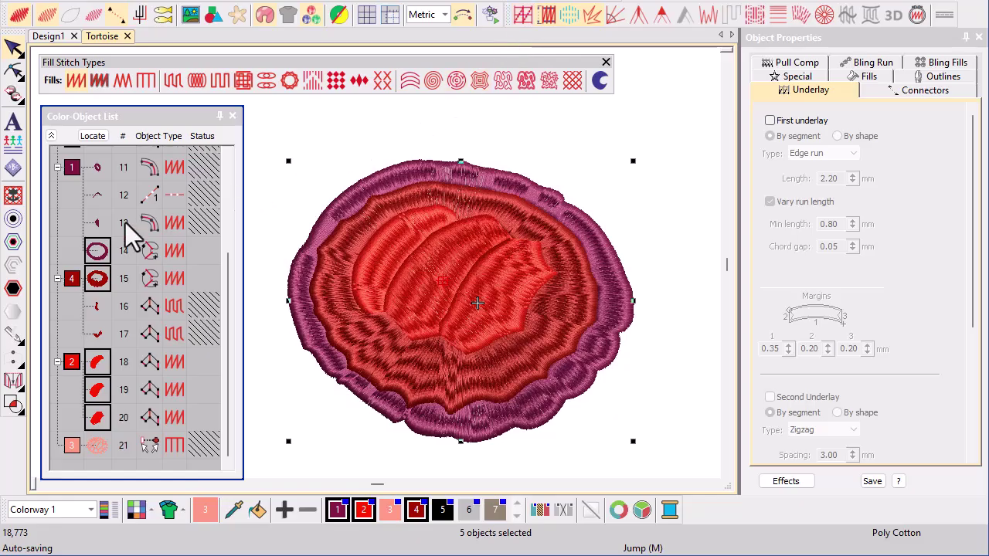
Create one Tatami Complex Fill offset at -2.00 mm spacing, without an outline
left_click(14, 244)
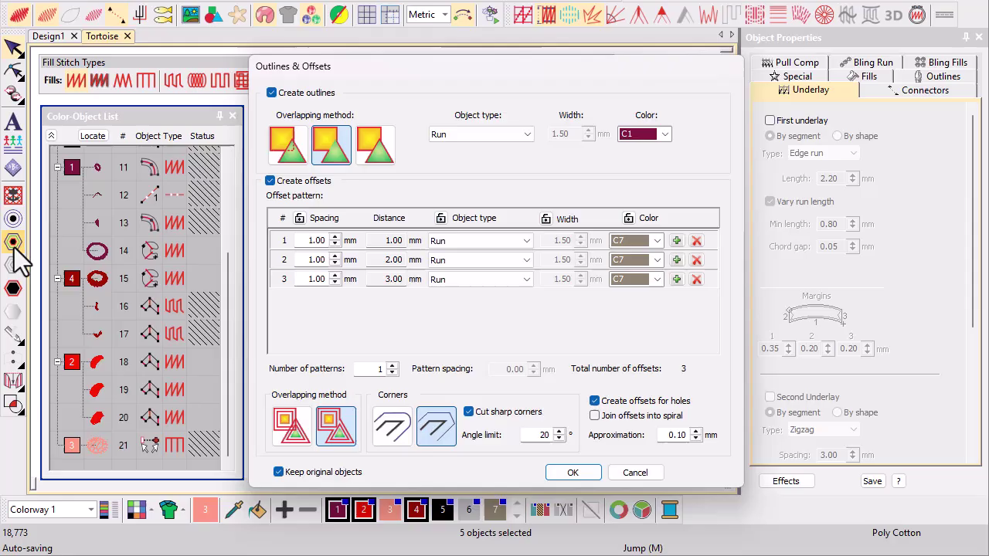
left_click(302, 92)
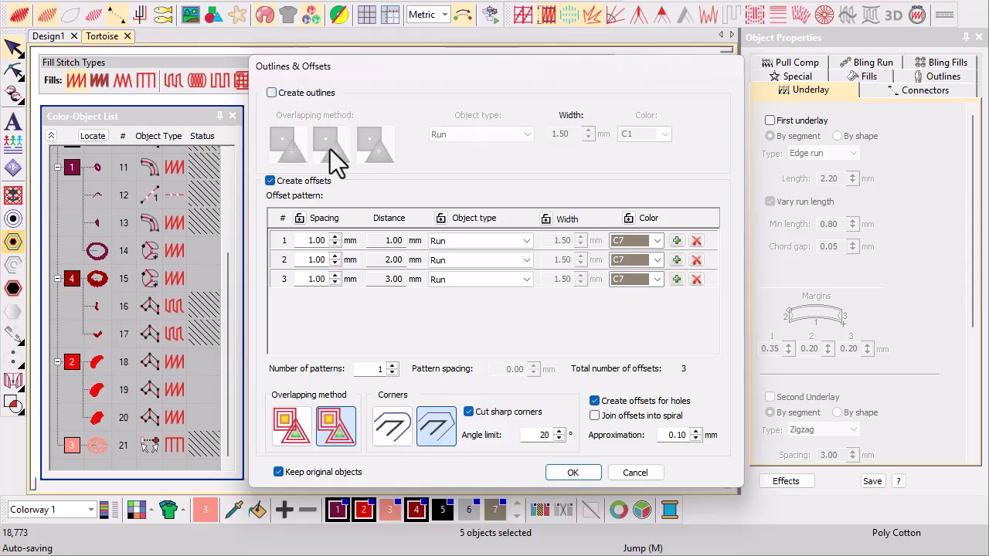
left_click(696, 278)
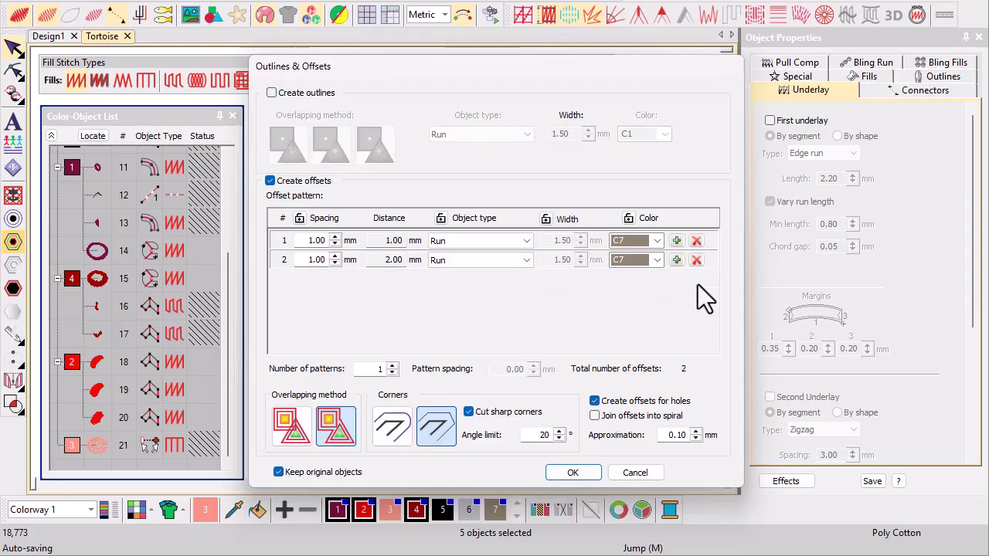
left_click(696, 260)
left_click_drag(299, 246, 354, 247)
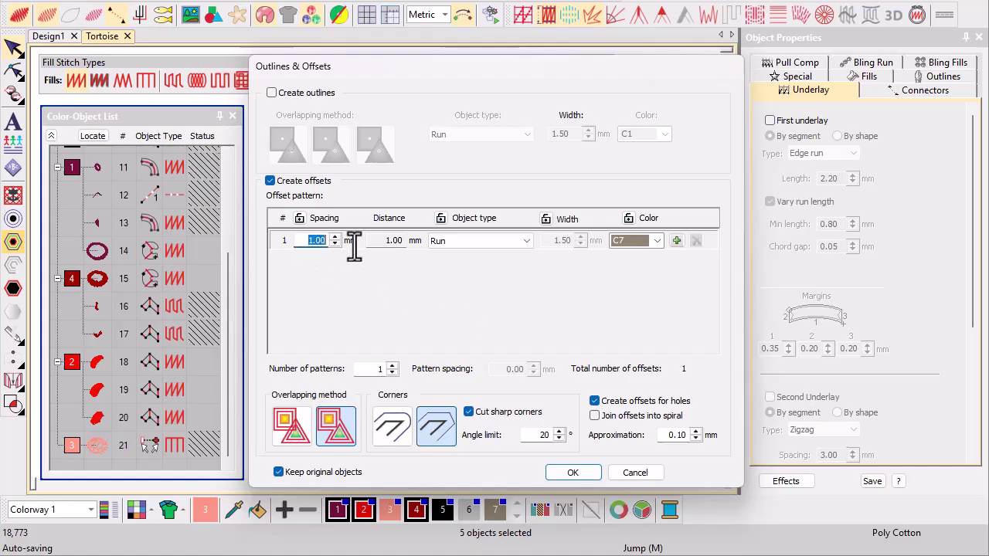
type("-2")
left_click(485, 244)
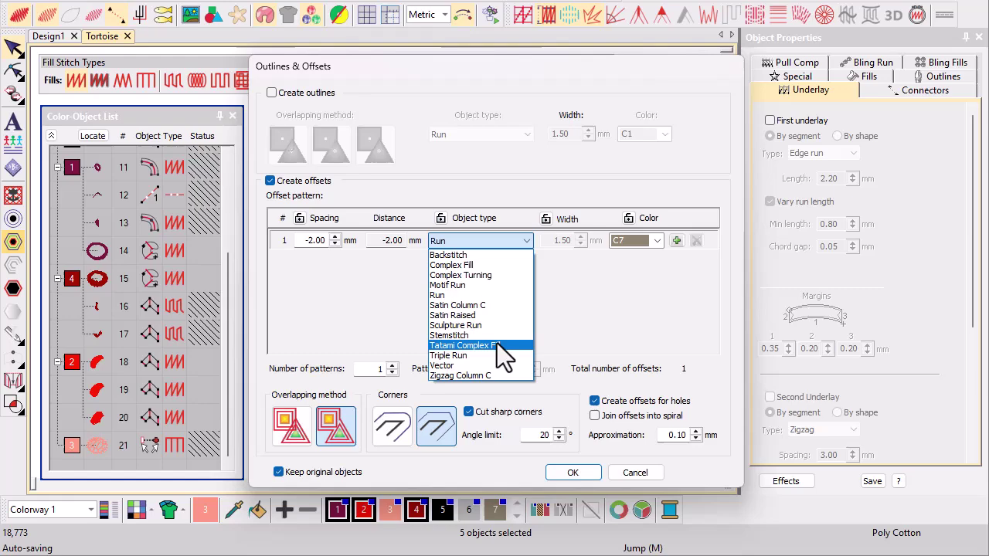
left_click(497, 345)
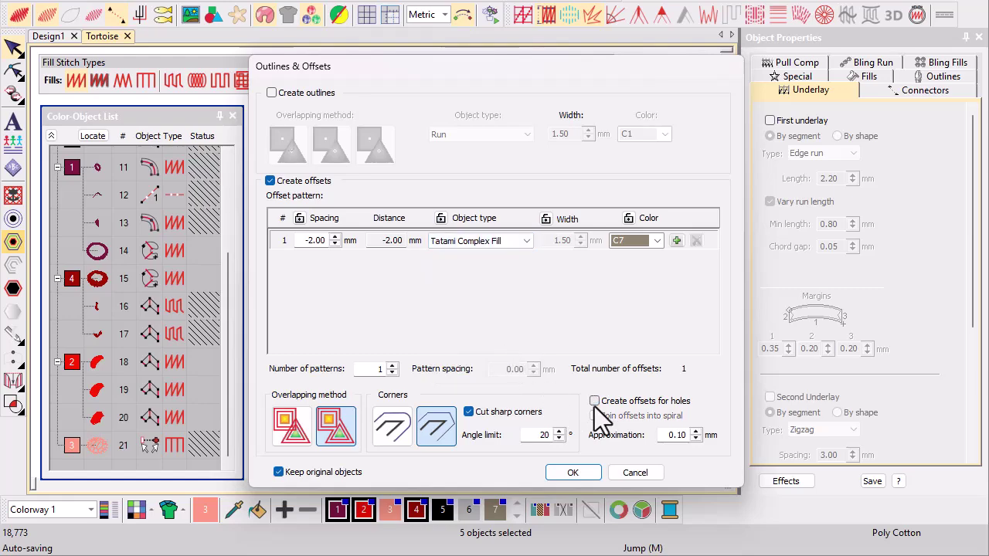
left_click(575, 471)
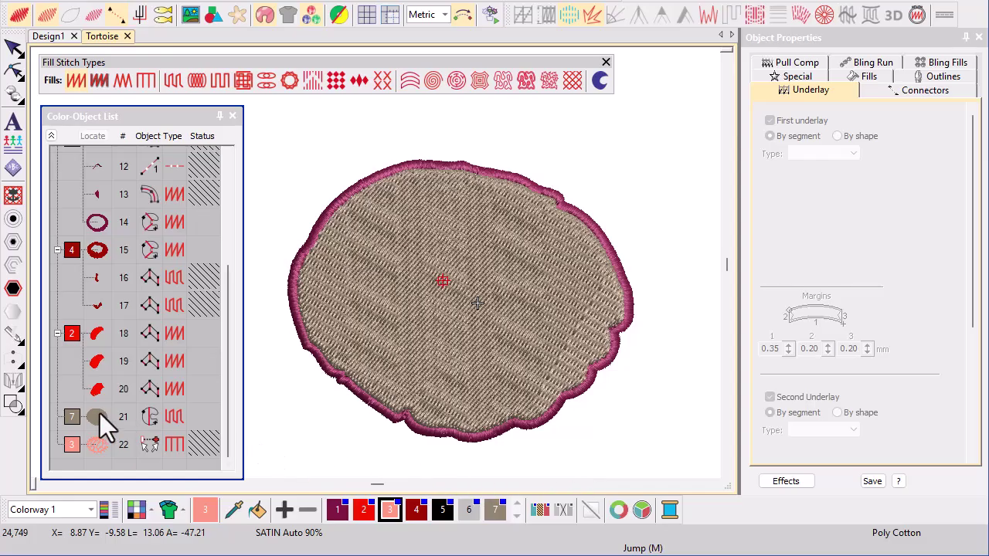
Change offset object 21 to a Laydown fill and move it to stitch first
left_click(94, 415)
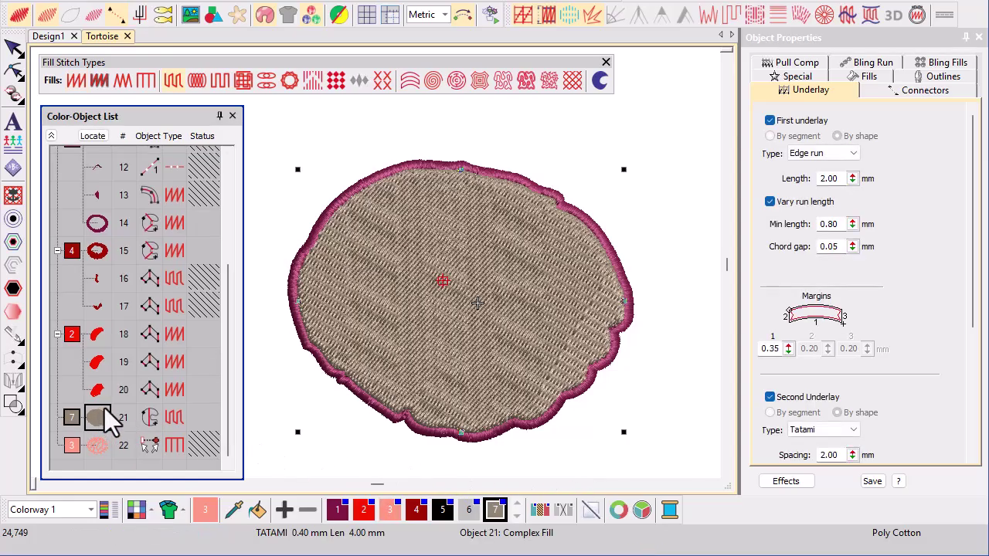
left_click(571, 83)
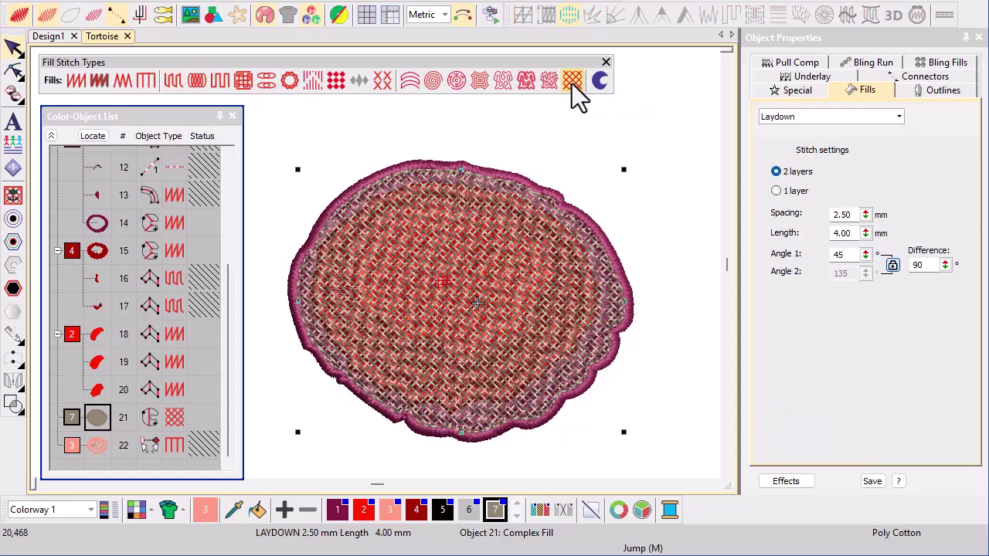
mouse_move(102, 423)
left_mouse_down()
mouse_move(119, 166)
mouse_move(98, 425)
left_mouse_up()
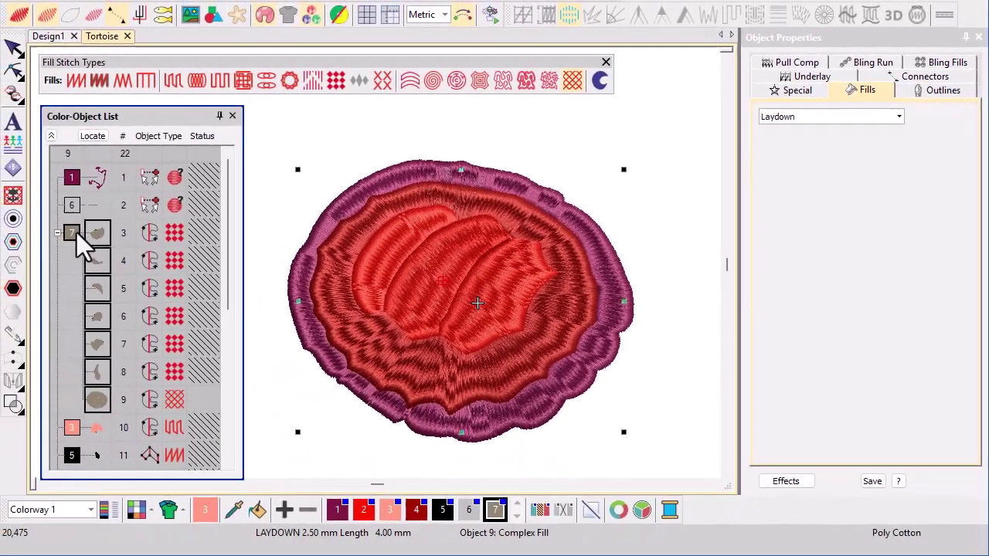
Unhide all tortoise objects, apply Closest Join, and replay the stitching
right_click(76, 232)
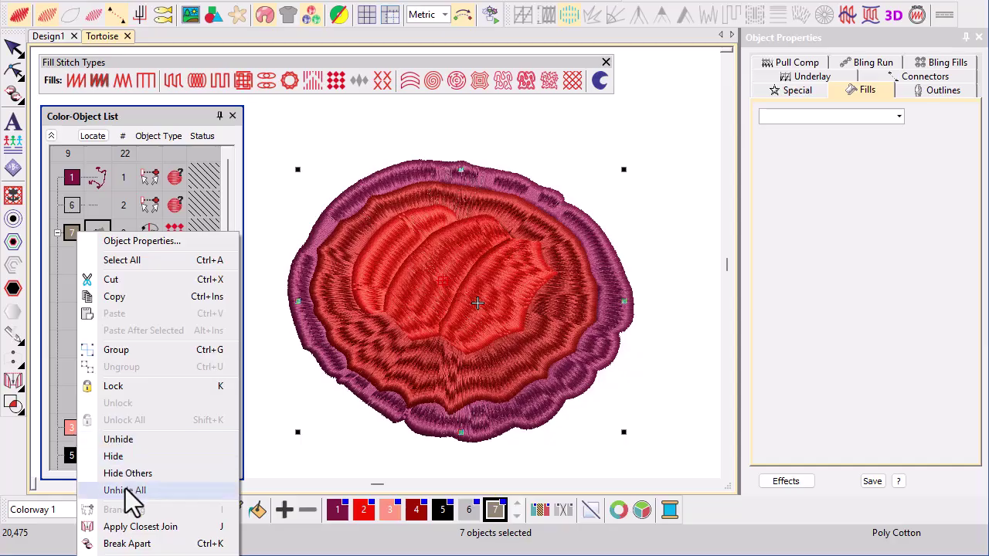
left_click(127, 492)
right_click(74, 234)
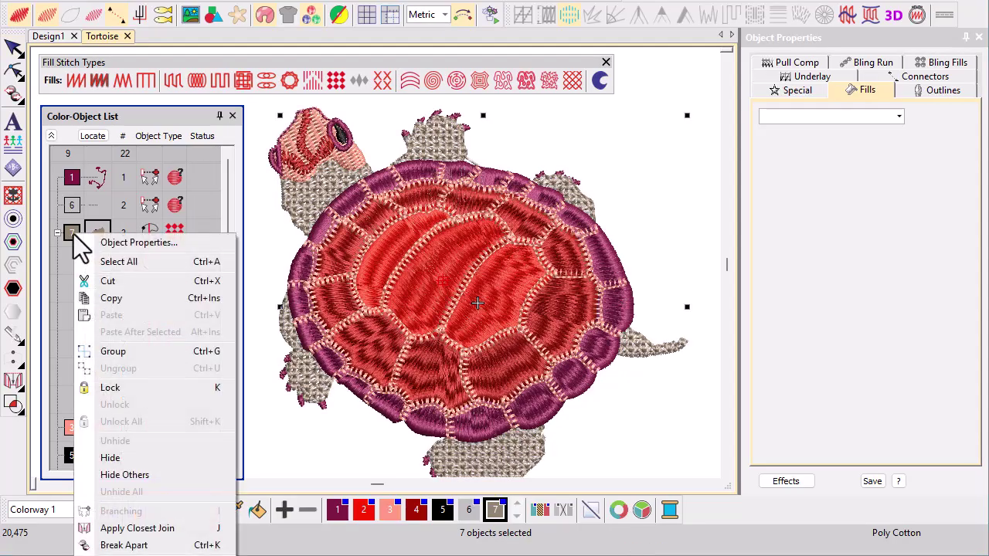
left_click(149, 529)
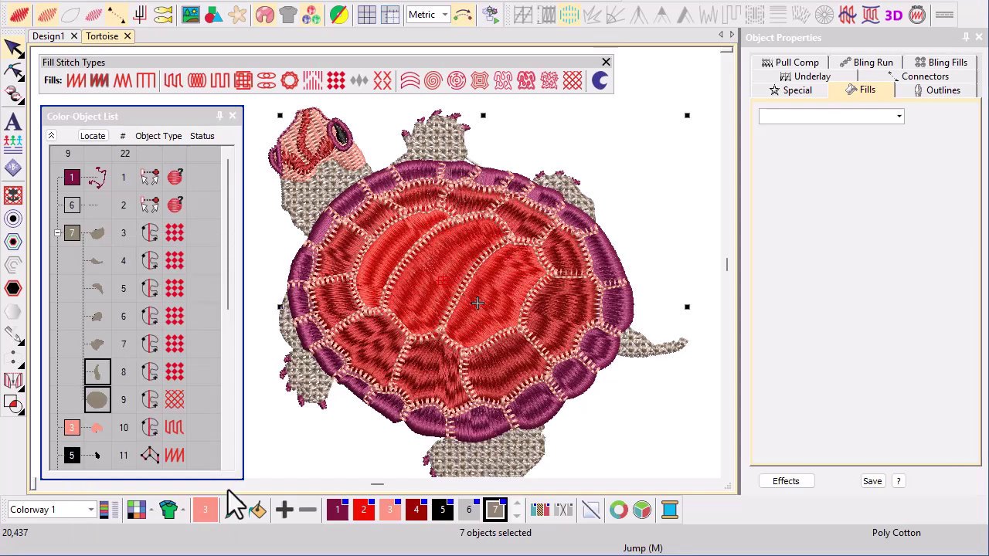
left_click(497, 24)
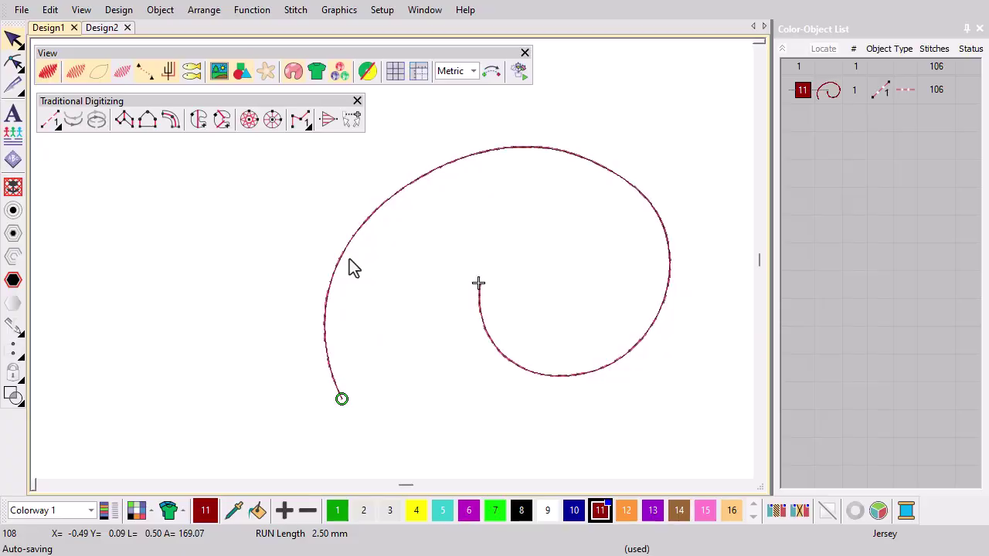
Add a backtrack pass to the spiral outline and replay its stitching in Stitch Player
left_click(347, 249)
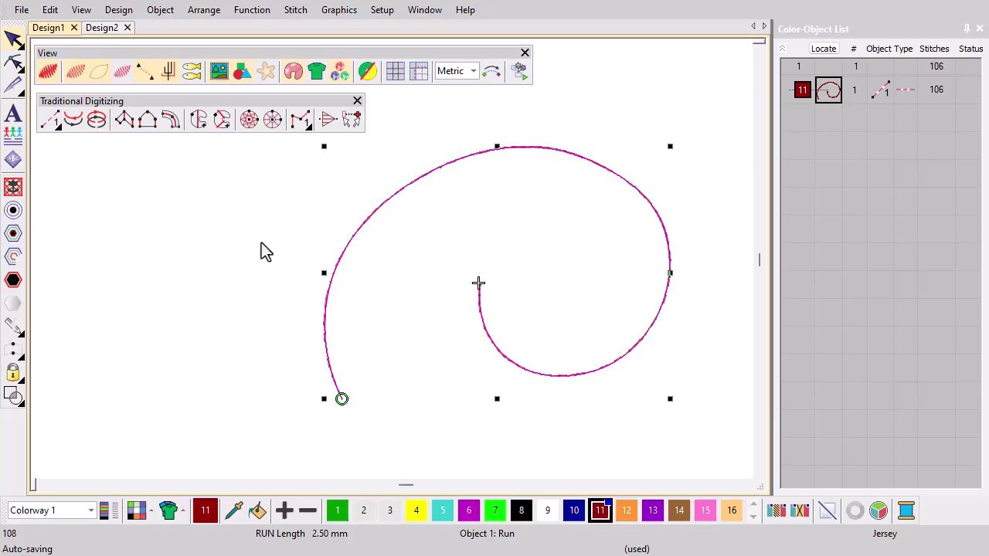
left_click(73, 120)
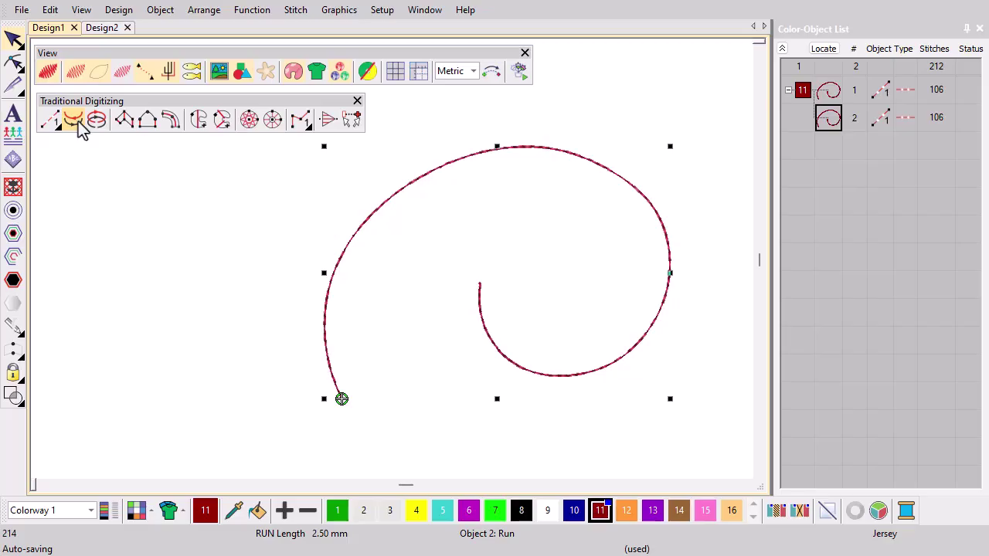
left_click(520, 72)
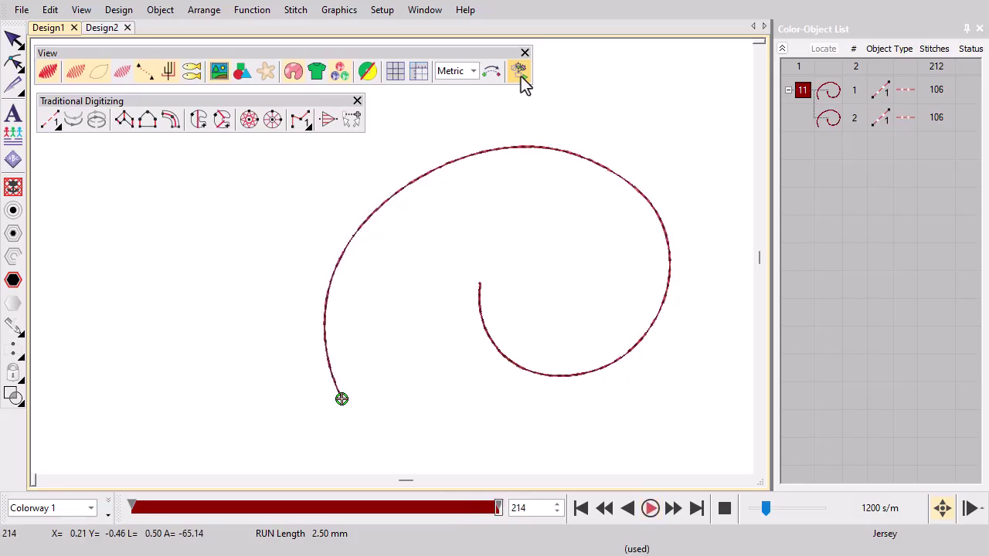
left_click(520, 74)
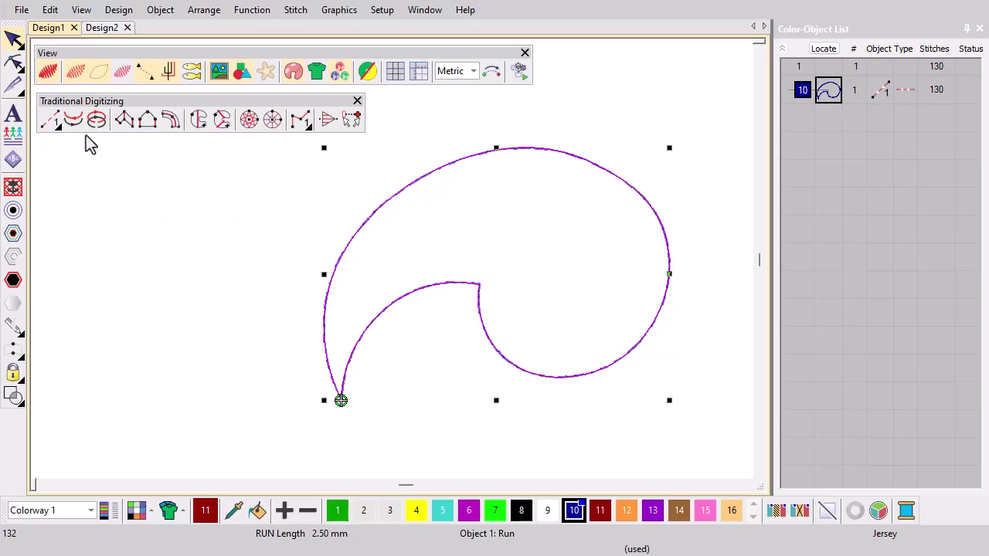
Add a repeat pass to the curl and spiral outlines, replaying each in Stitch Player
left_click(89, 128)
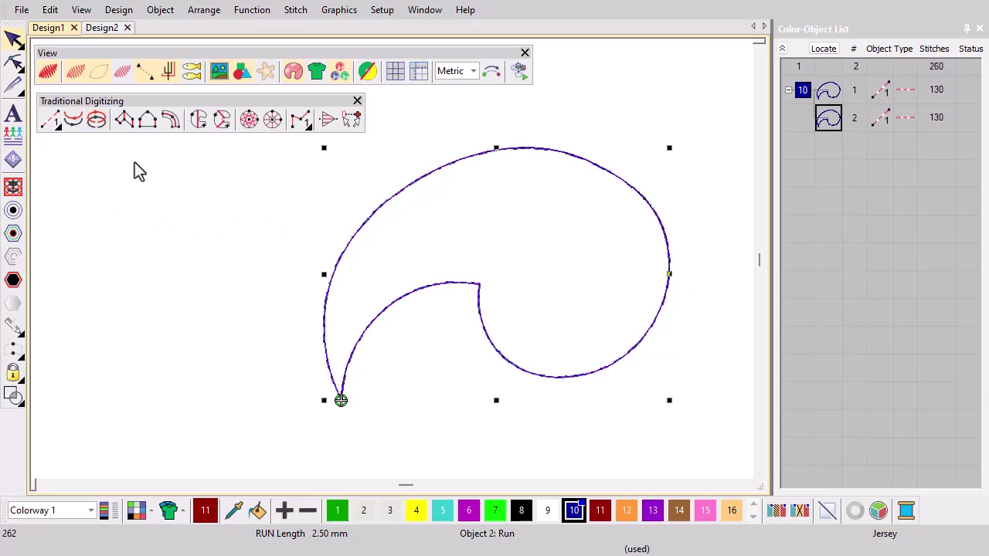
left_click(519, 75)
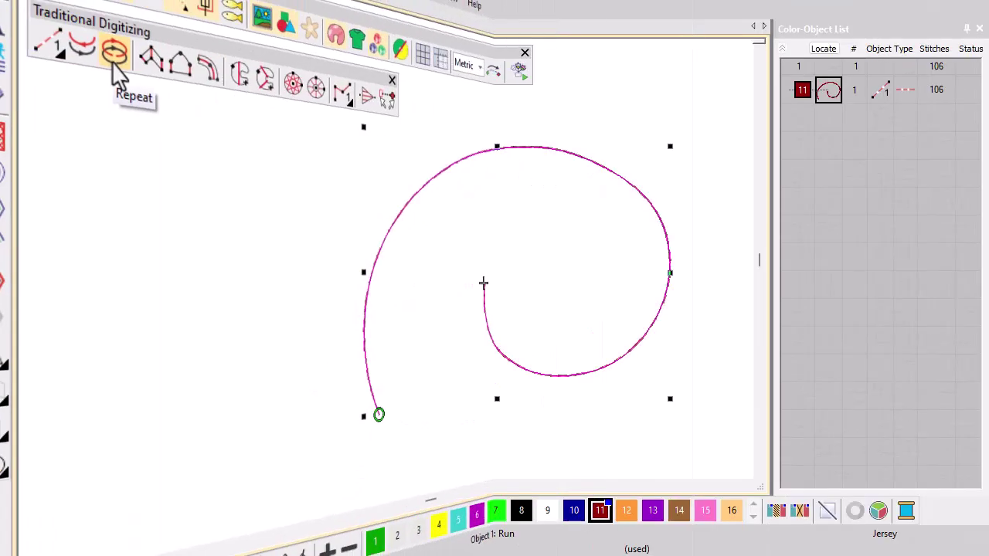
left_click(94, 122)
left_click(55, 77)
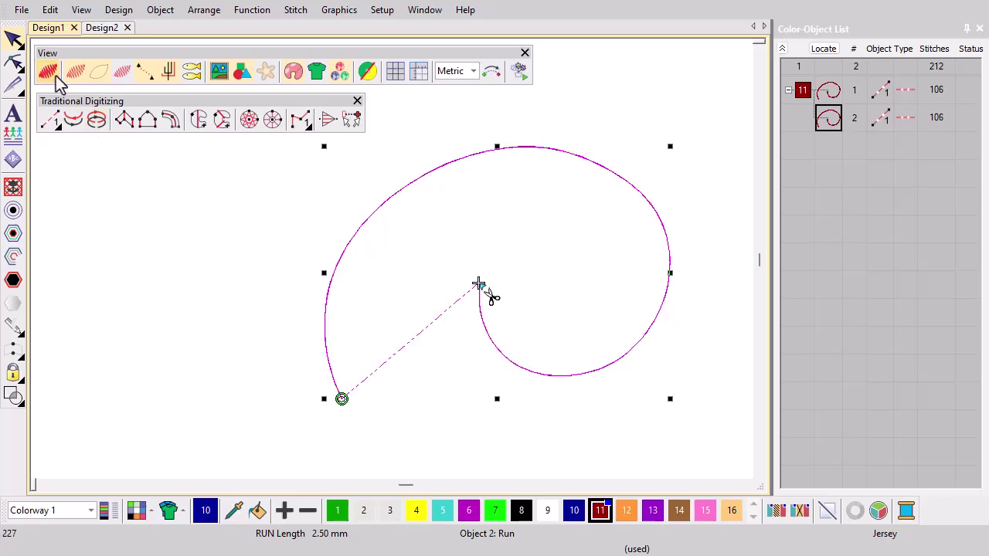
left_click(521, 77)
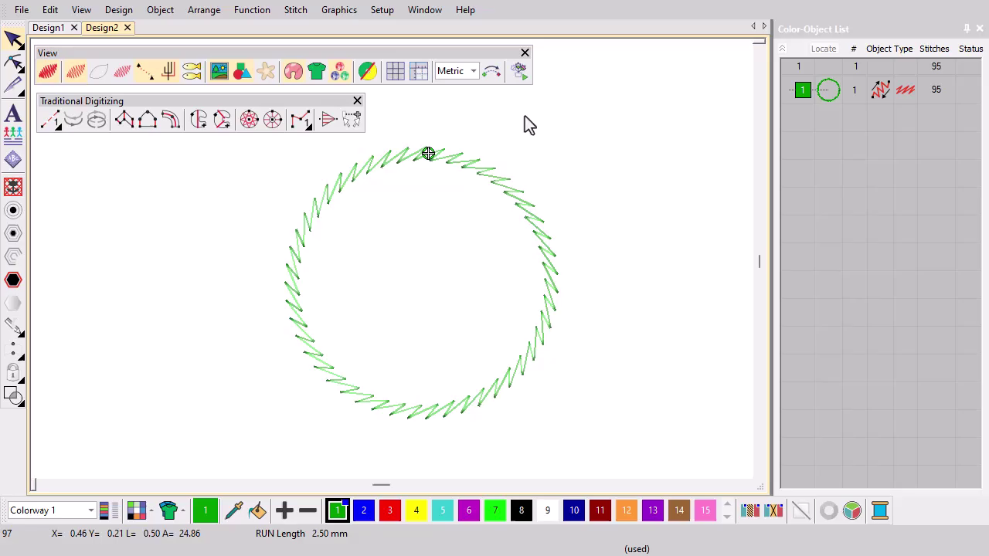
Reverse the green circle's stitching with Edit > Reverse Curves, replaying it before and after
left_click(518, 72)
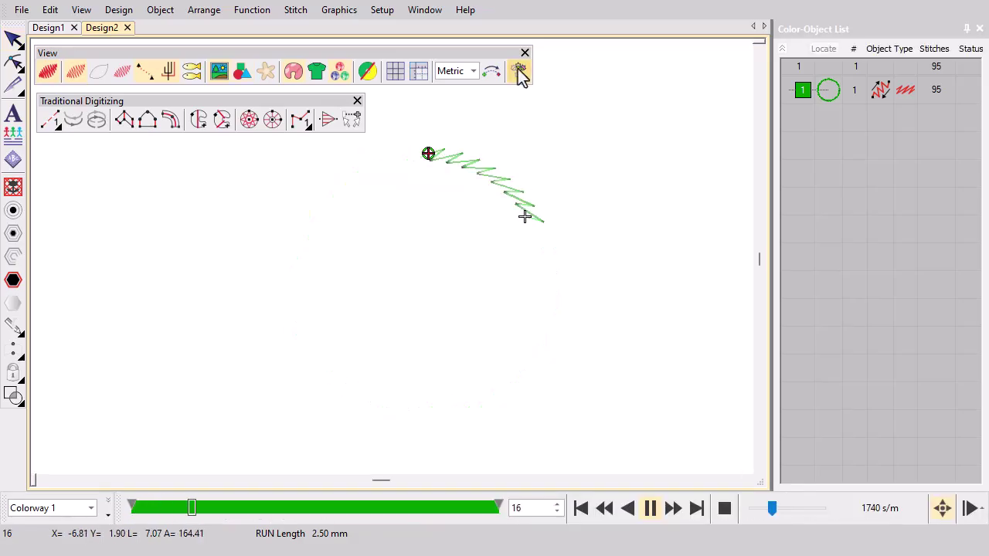
left_click(484, 184)
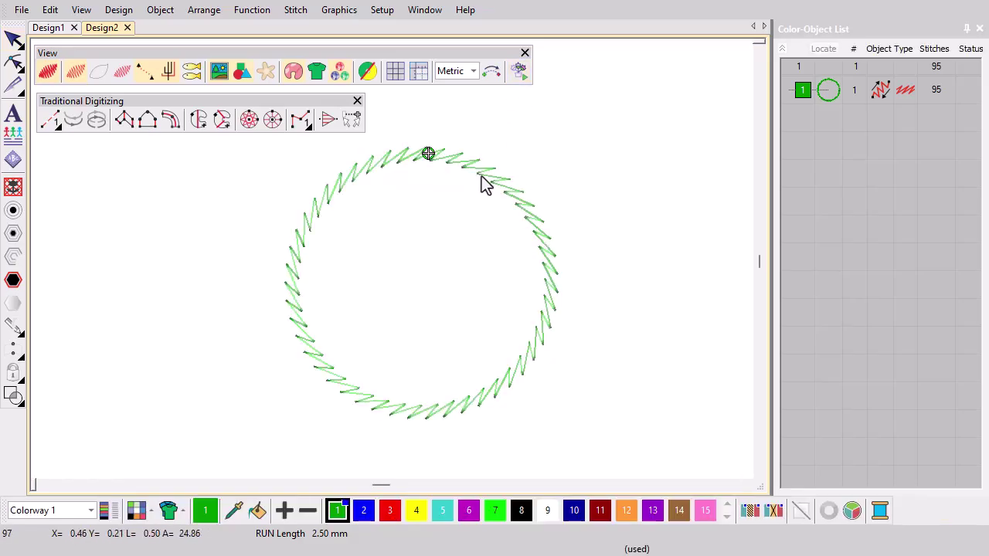
left_click(50, 10)
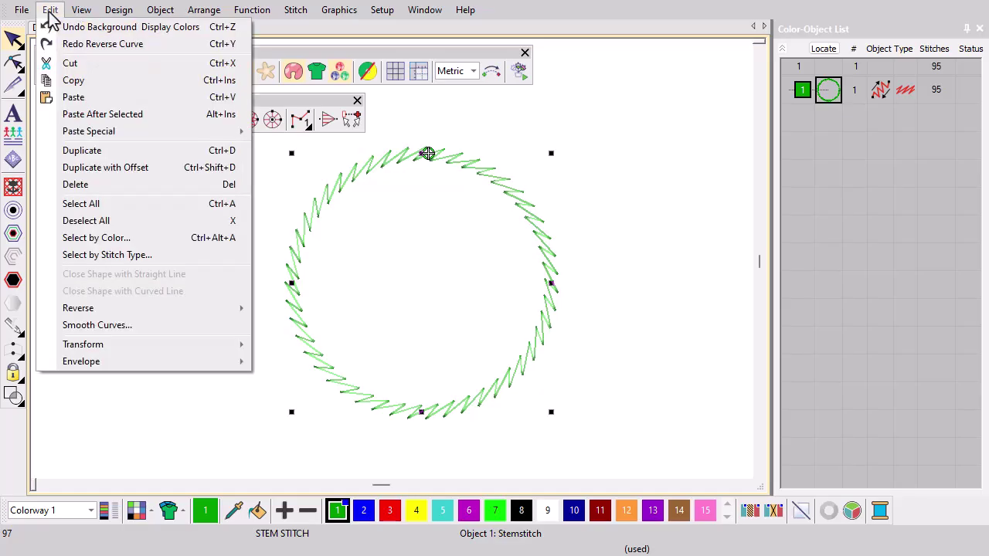
mouse_move(78, 308)
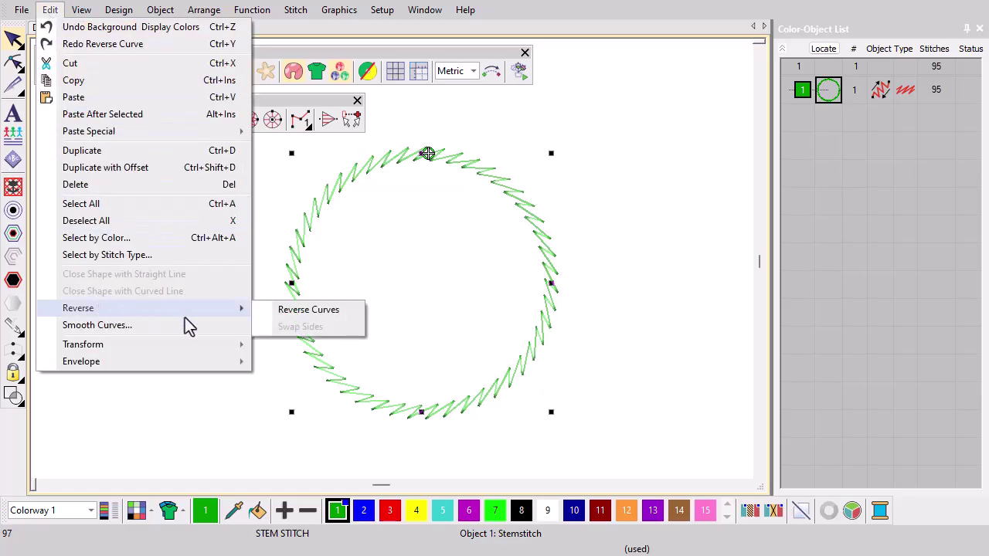
left_click(287, 317)
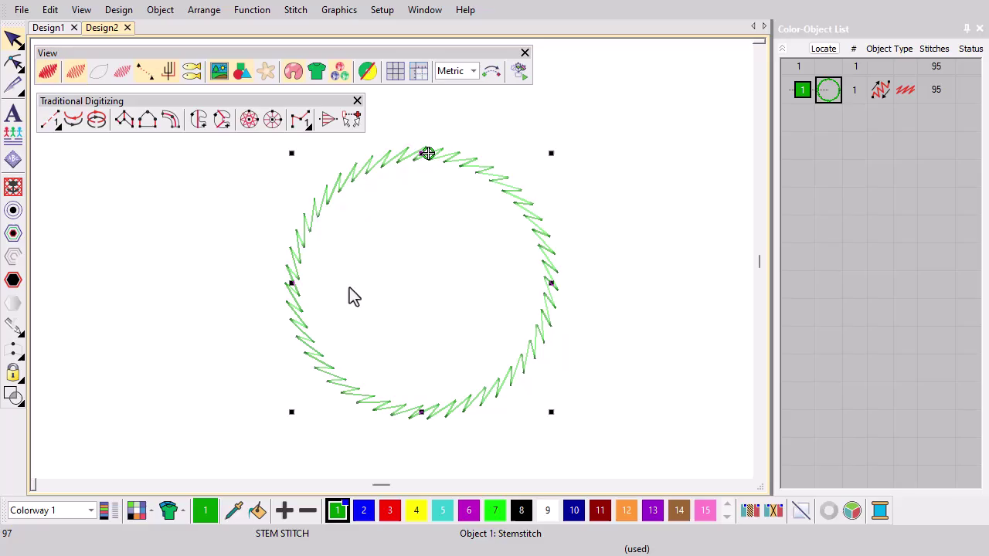
left_click(516, 75)
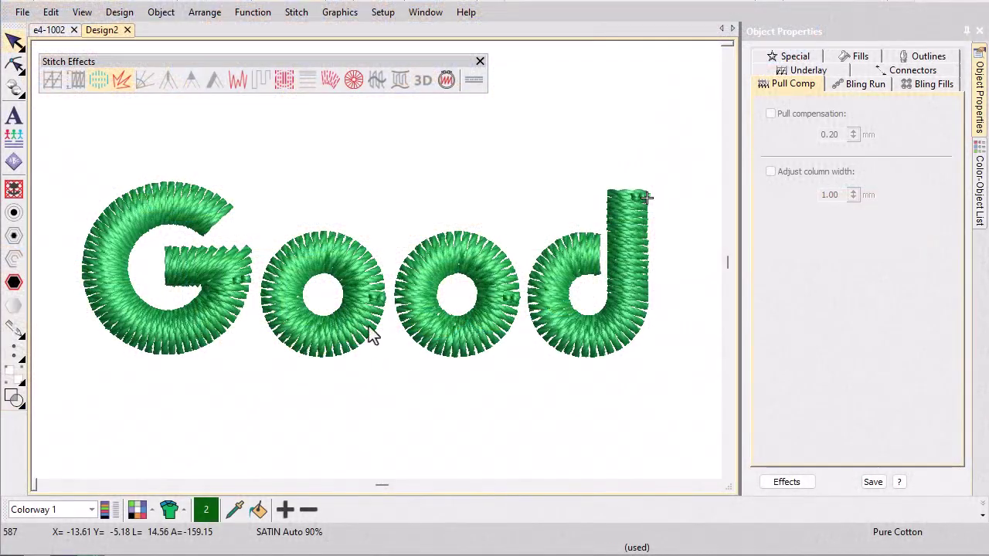
Toggle the 'Good' lettering's 0.20 mm pull compensation off and on, with TrueView off
left_click(370, 330)
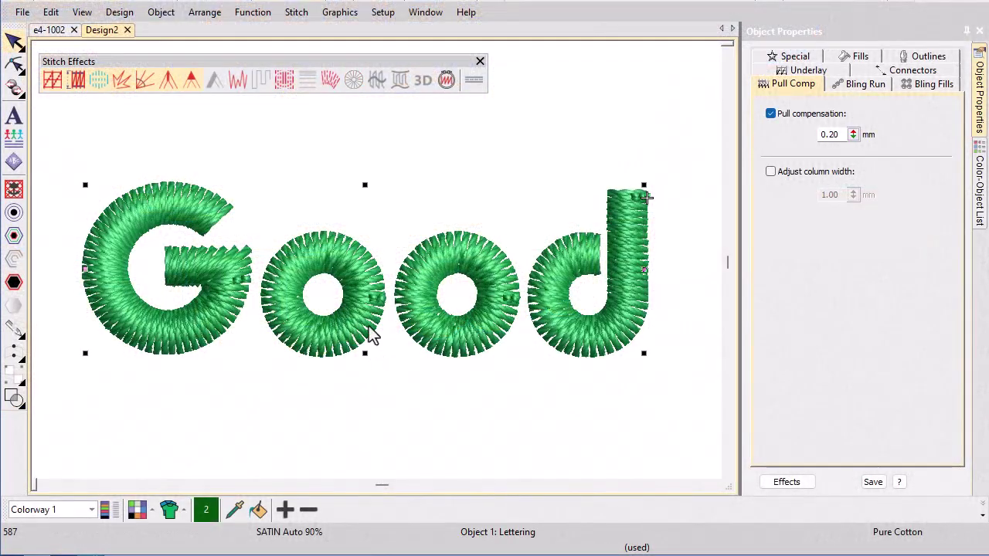
left_click(76, 88)
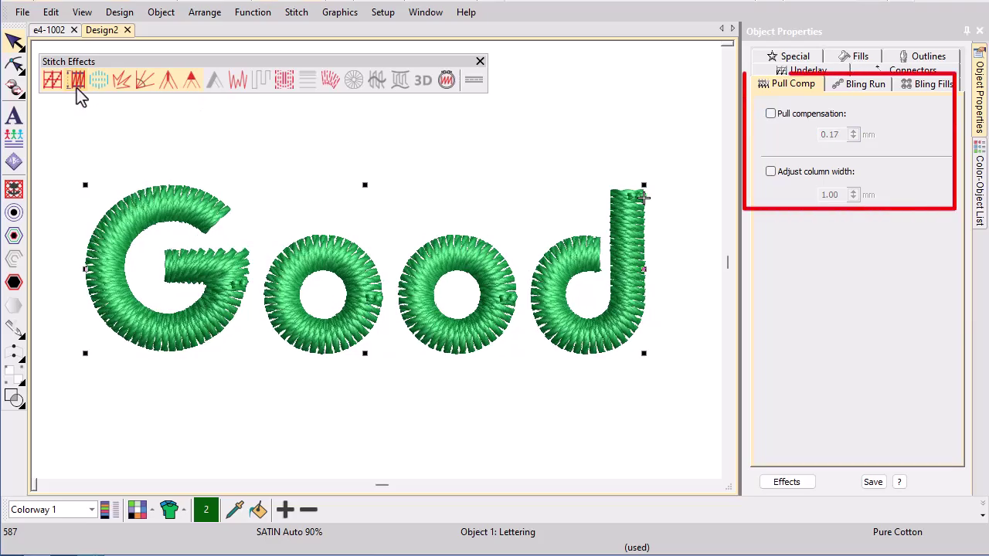
left_click(76, 88)
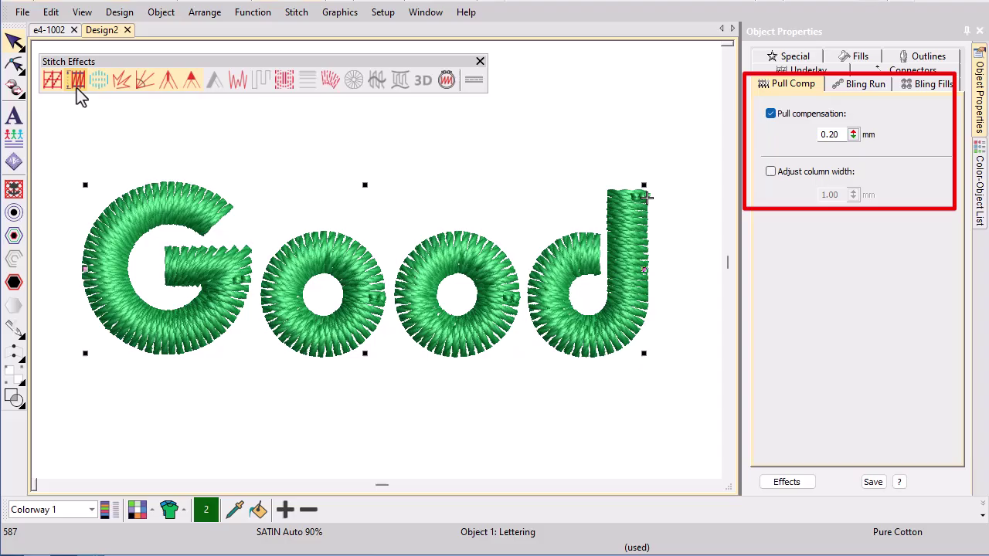
key("t")
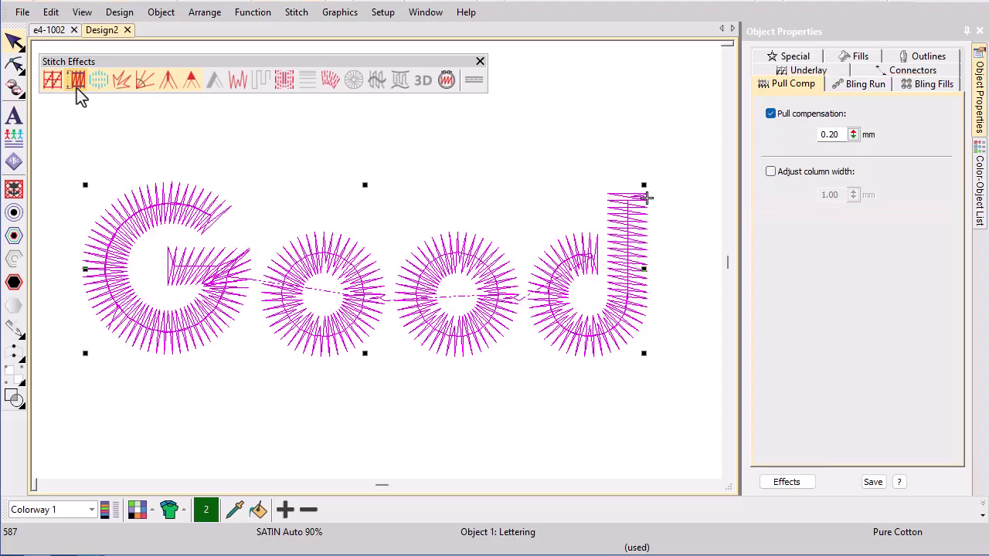
left_click(77, 88)
left_click(77, 88)
left_click(119, 13)
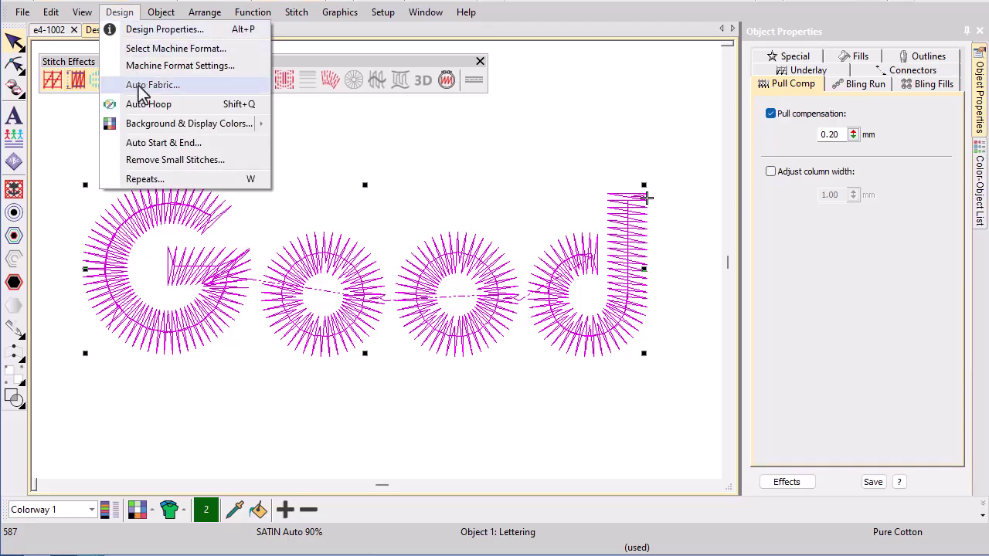
Set the design's Auto Fabric to Stretch Knit
left_click(143, 86)
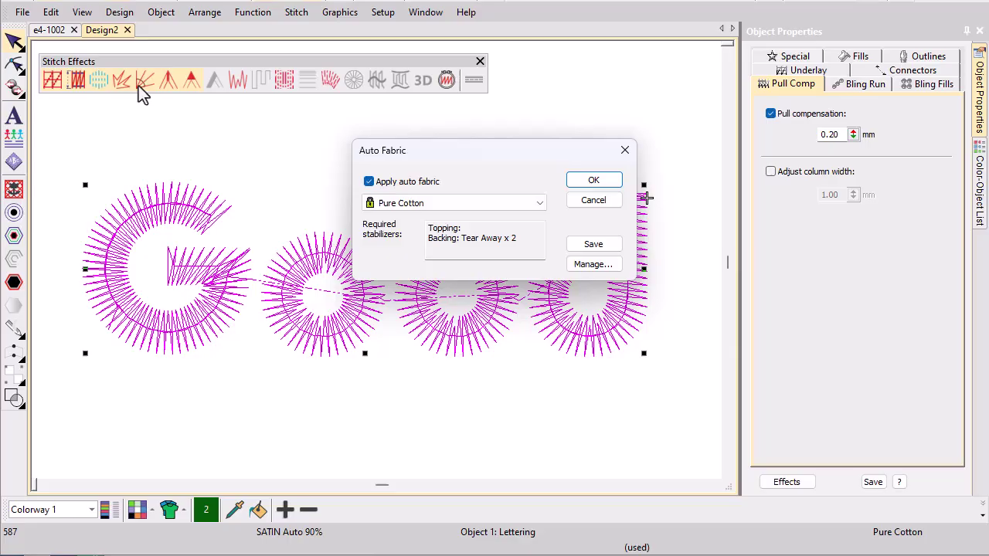
left_click(446, 205)
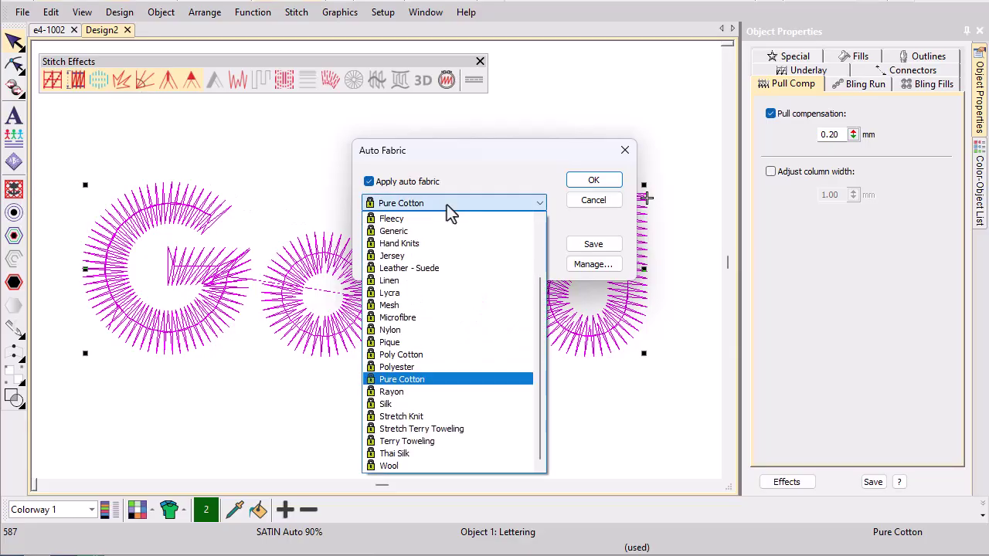
left_click(455, 418)
left_click(602, 177)
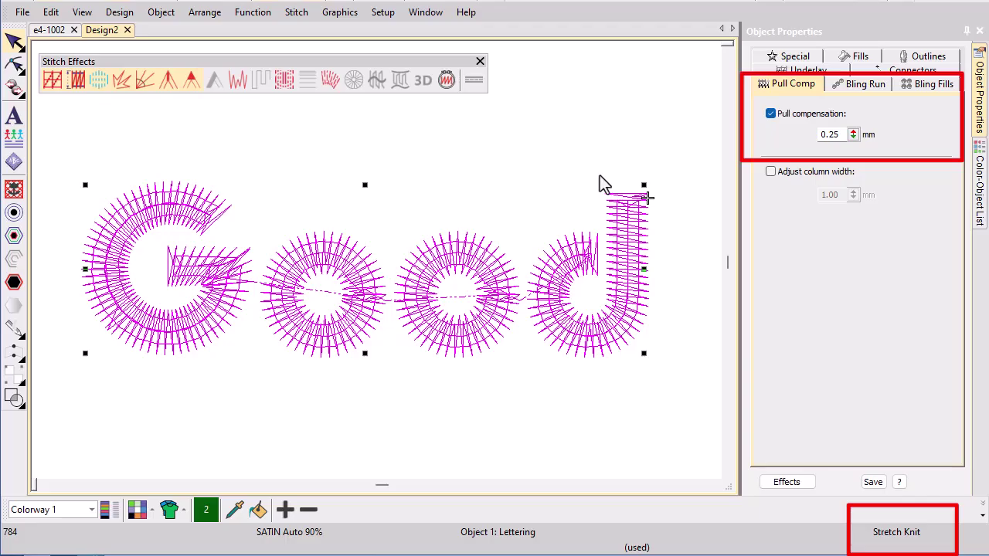
Drag the pull compensation meter up to 0.47 mm, then back to about 0.25 mm
left_click(853, 134)
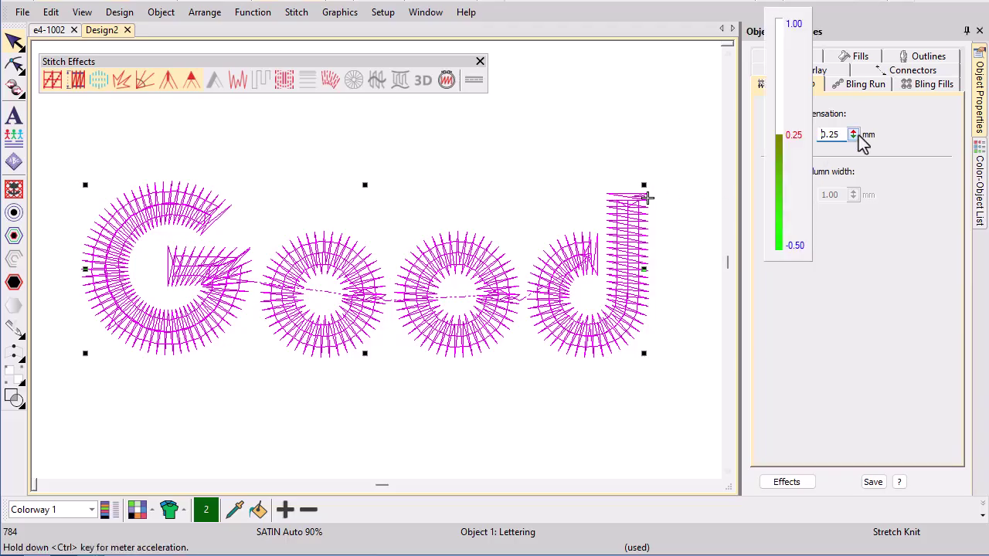
left_click_drag(863, 143, 784, 111)
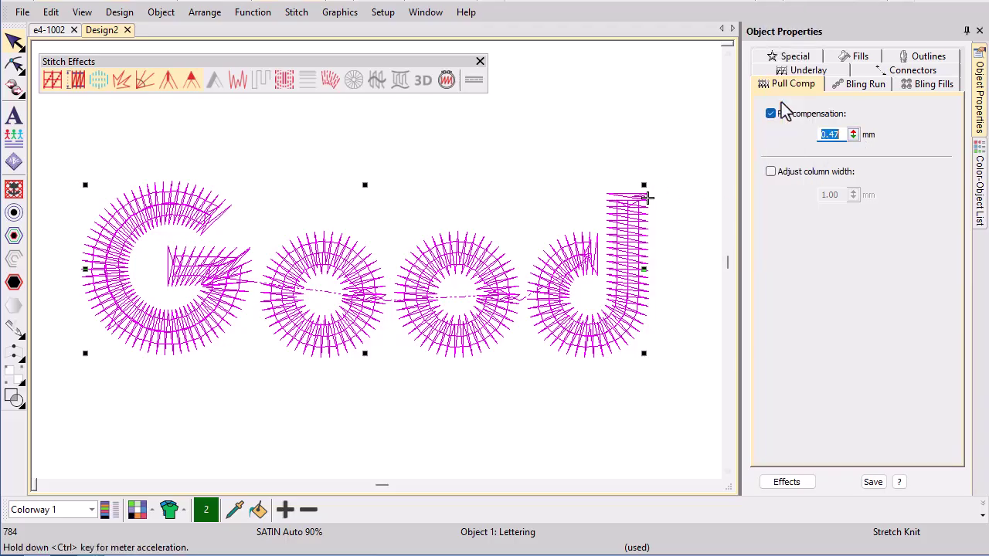
left_click_drag(784, 110, 784, 170)
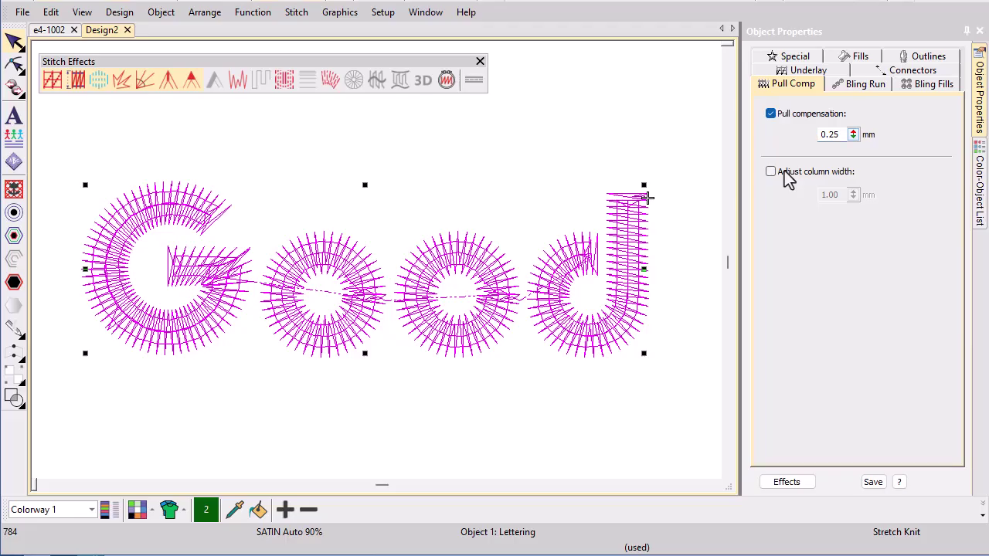
Try 0.50 mm column width adjustment on 'Good', switch TrueView on, then disable the adjustment
left_click(772, 171)
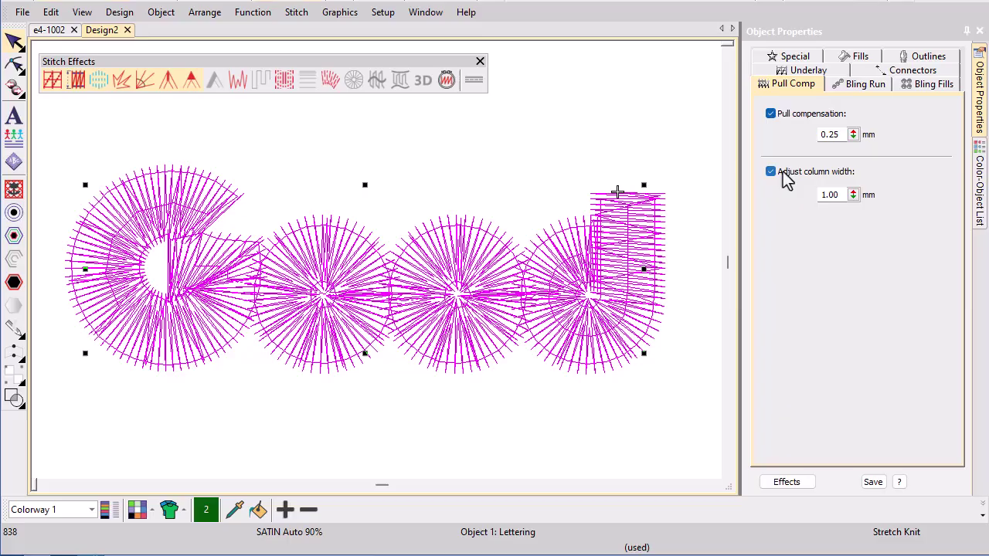
left_click(854, 194)
left_click_drag(855, 195, 778, 211)
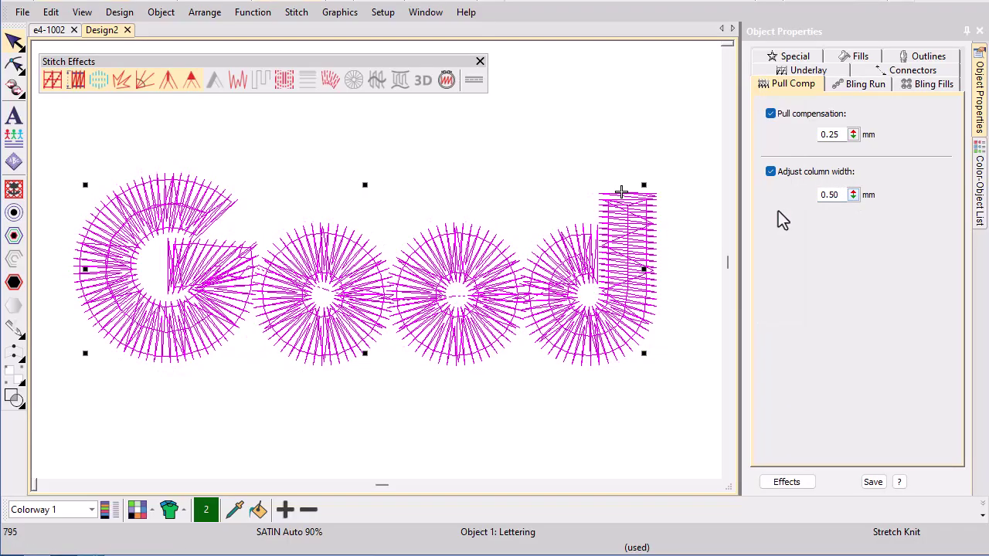
key("t")
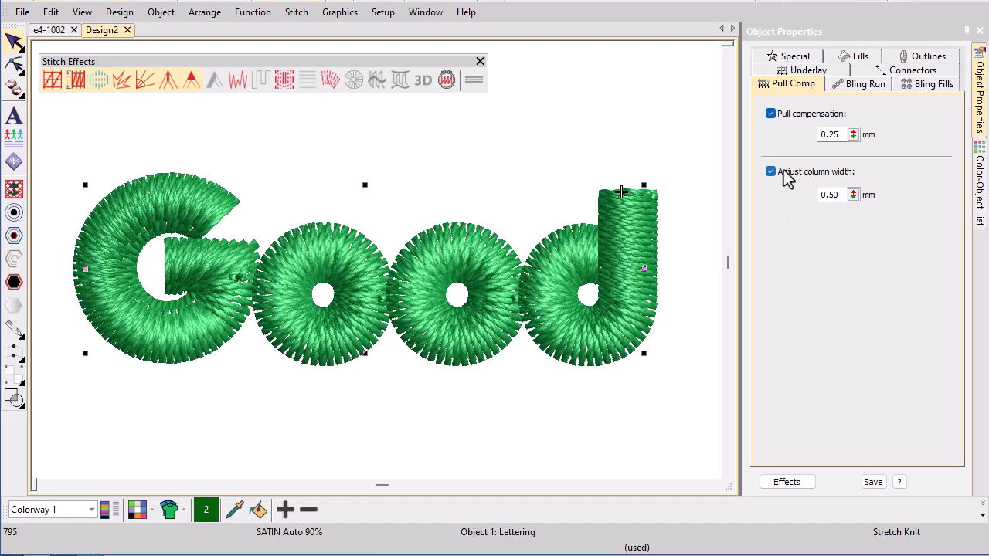
left_click(782, 172)
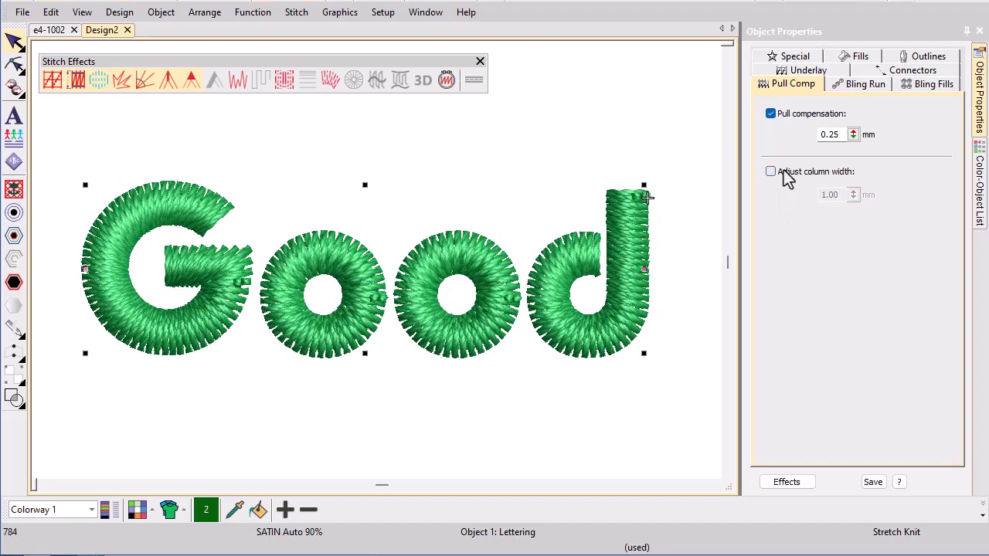